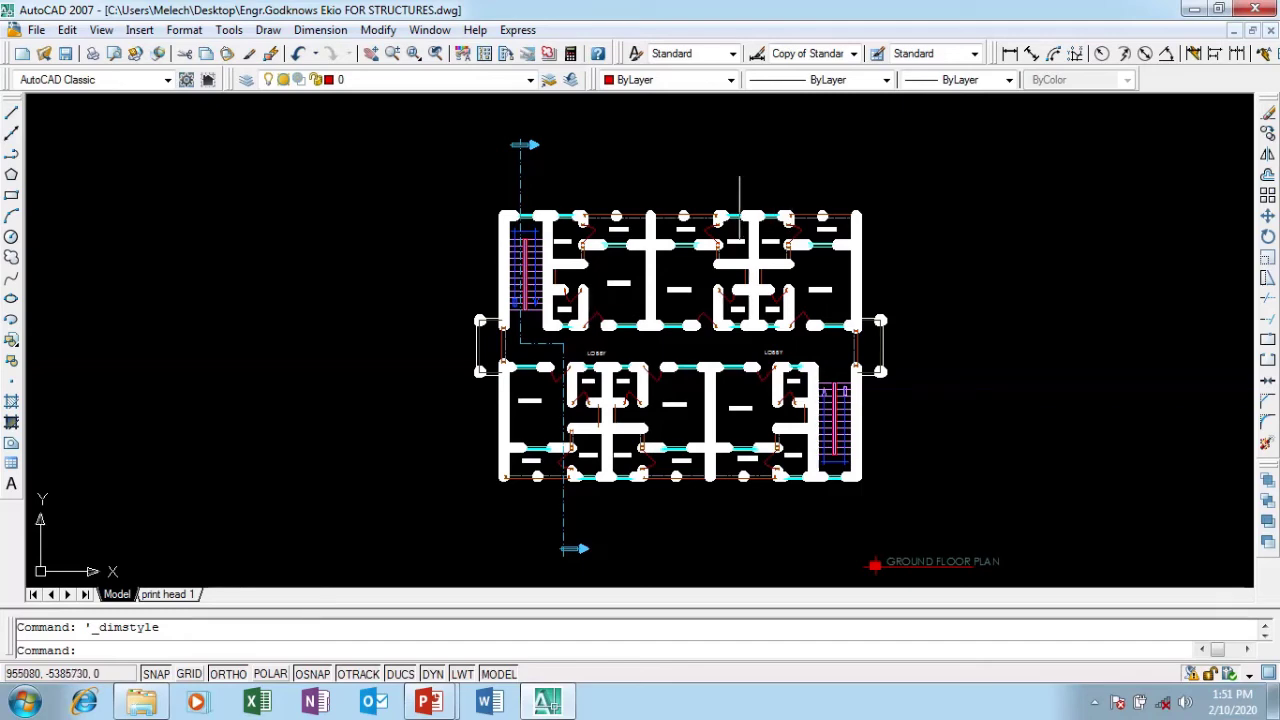
# In the Dimension Style Manager, start a new dimension style named PLAN DIM based on Copy of Standard
pyautogui.scroll(3, 525, 233)
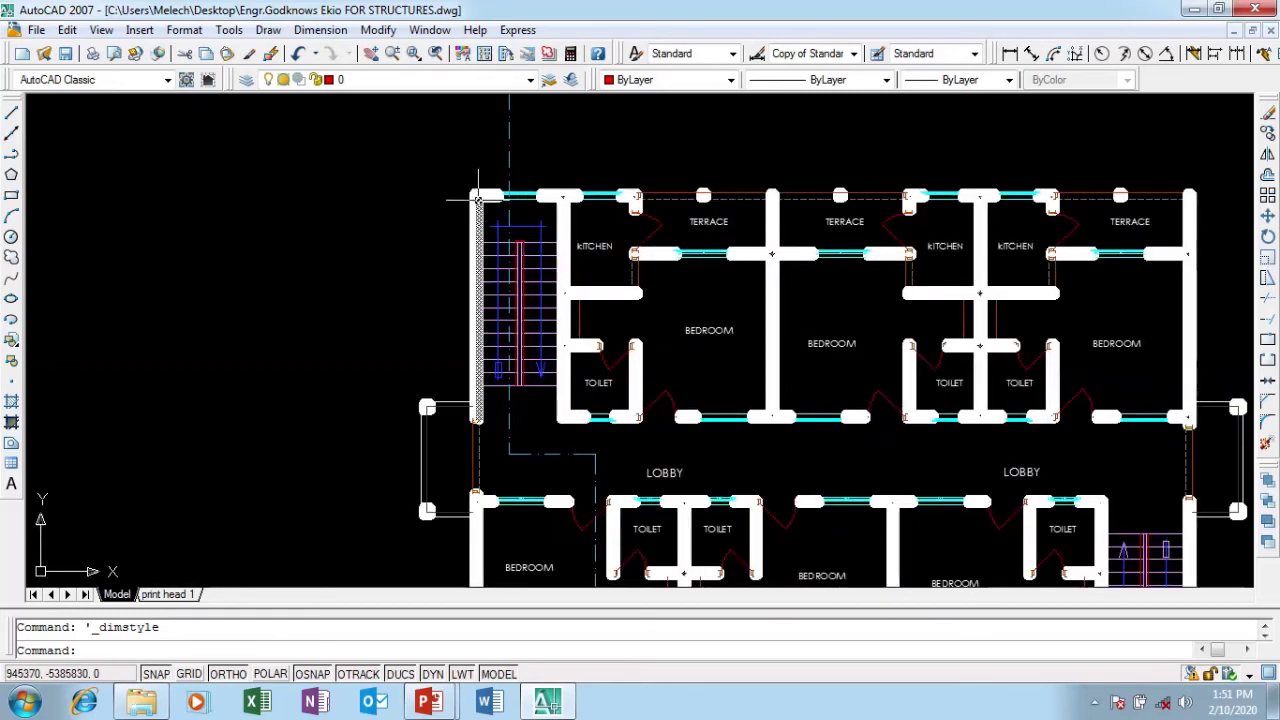
pyautogui.scroll(-4, 478, 197)
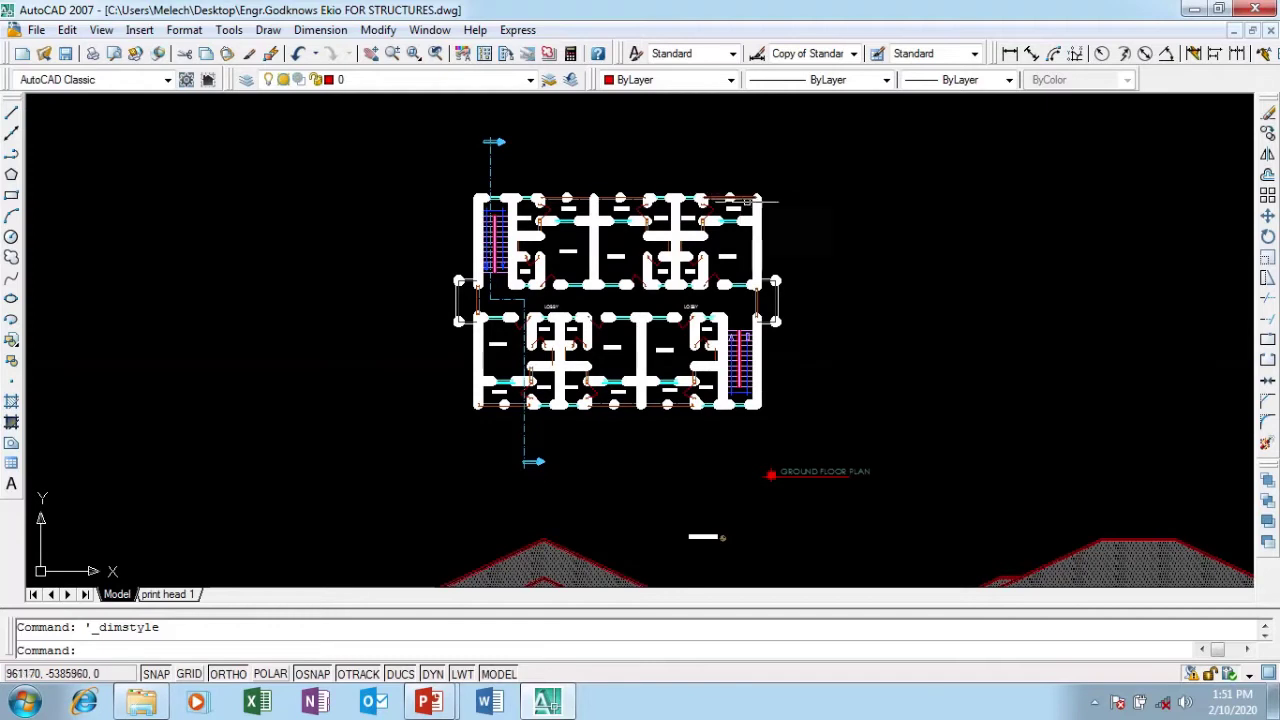
pyautogui.scroll(2, 480, 256)
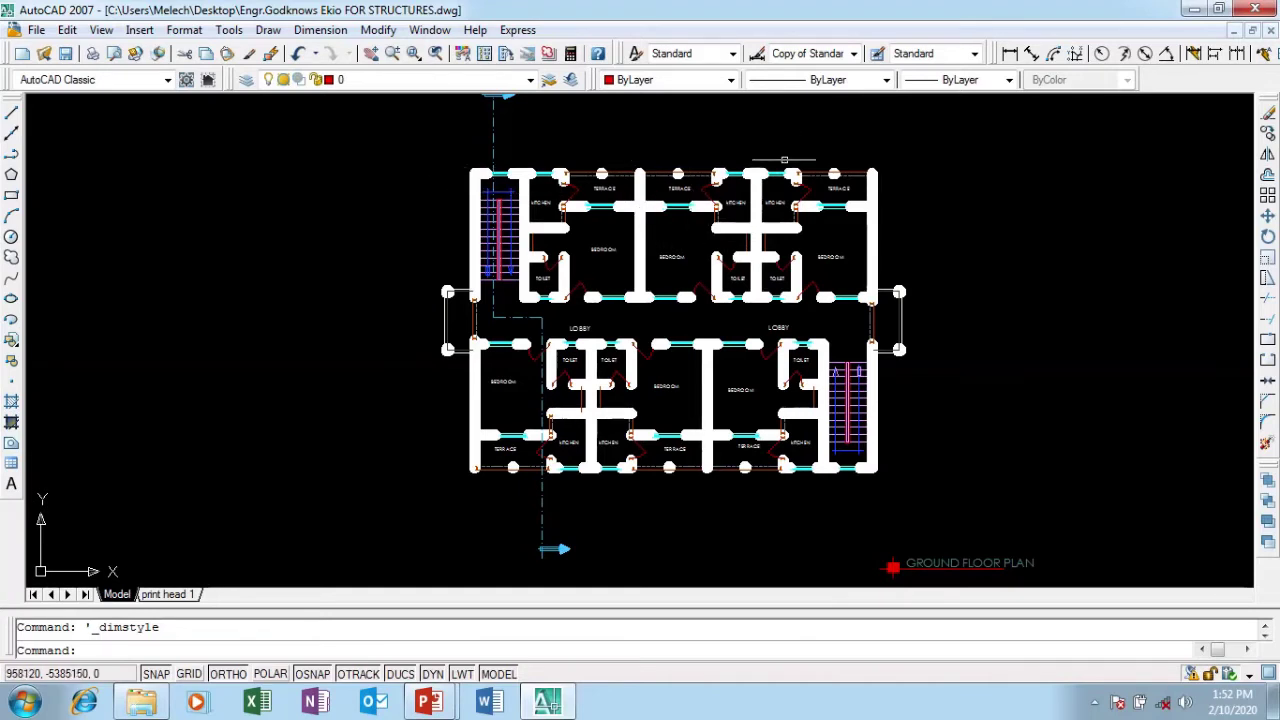
pyautogui.click(757, 57)
pyautogui.moveTo(576, 184); pyautogui.dragTo(548, 173)
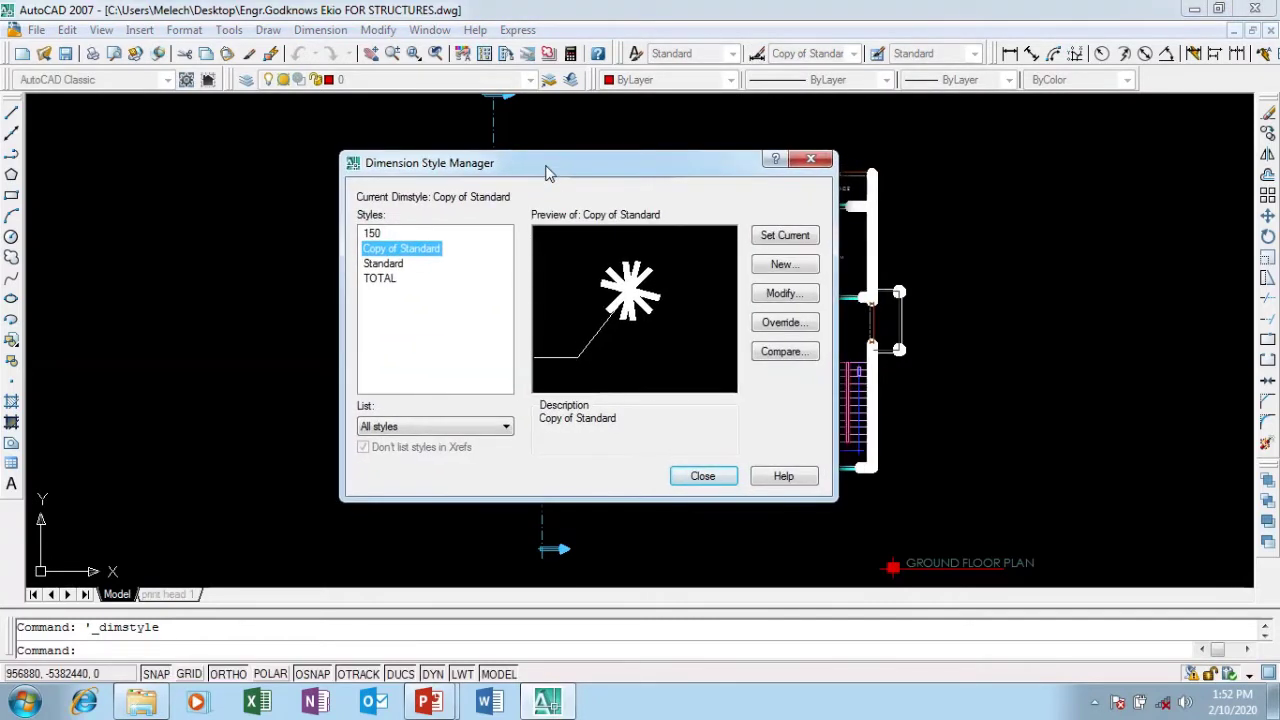
pyautogui.click(785, 270)
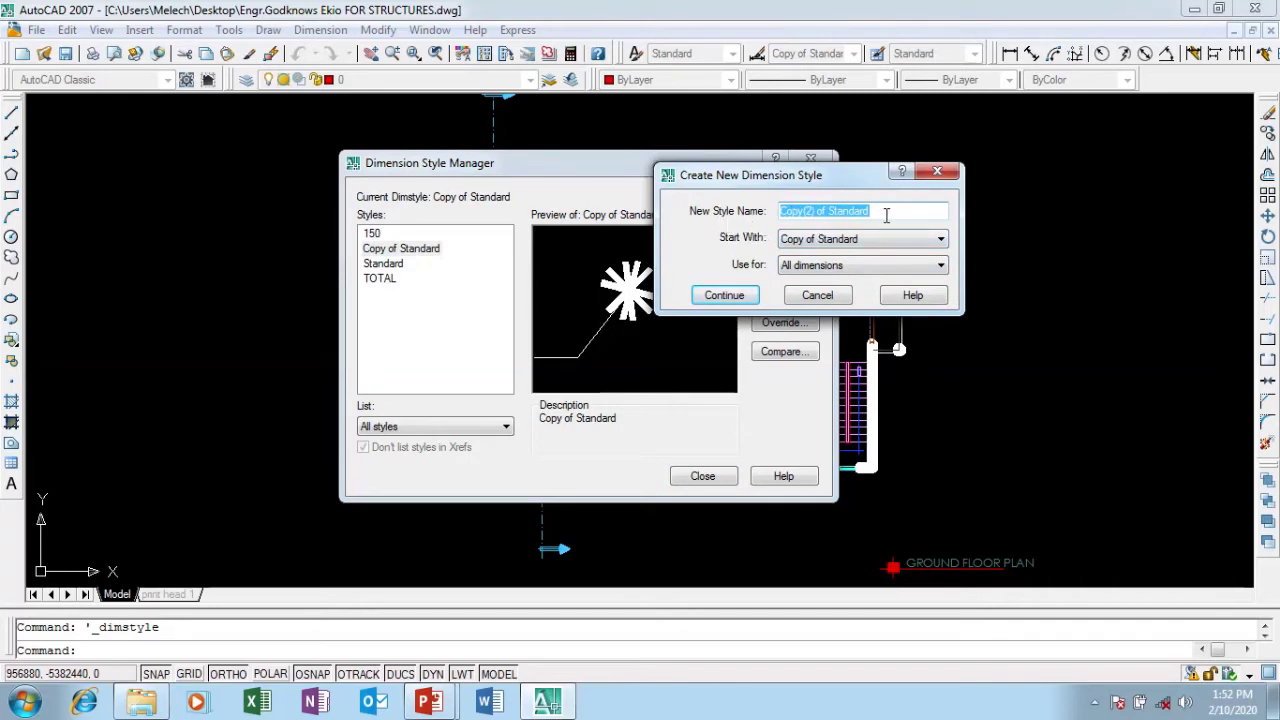
pyautogui.write('PLA')
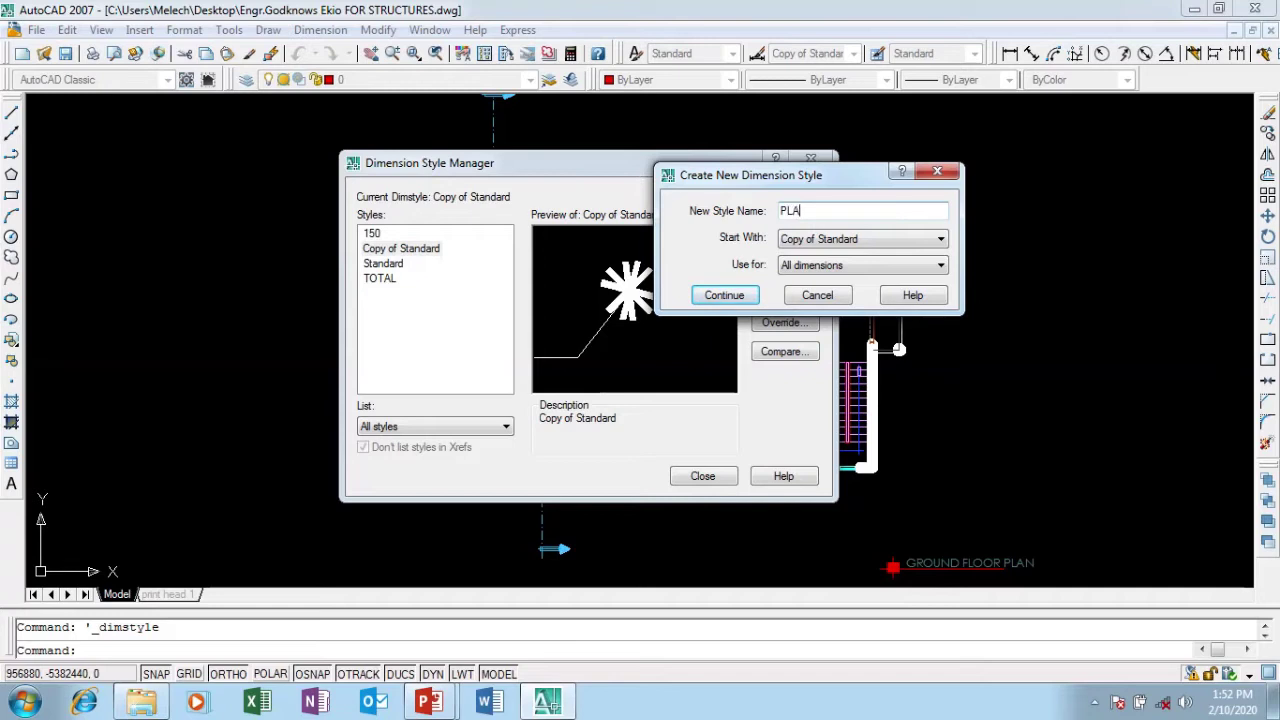
pyautogui.write('N DIM')
# Confirm the PLAN DIM name and keep Architectural tick as the first arrowhead
pyautogui.click(725, 297)
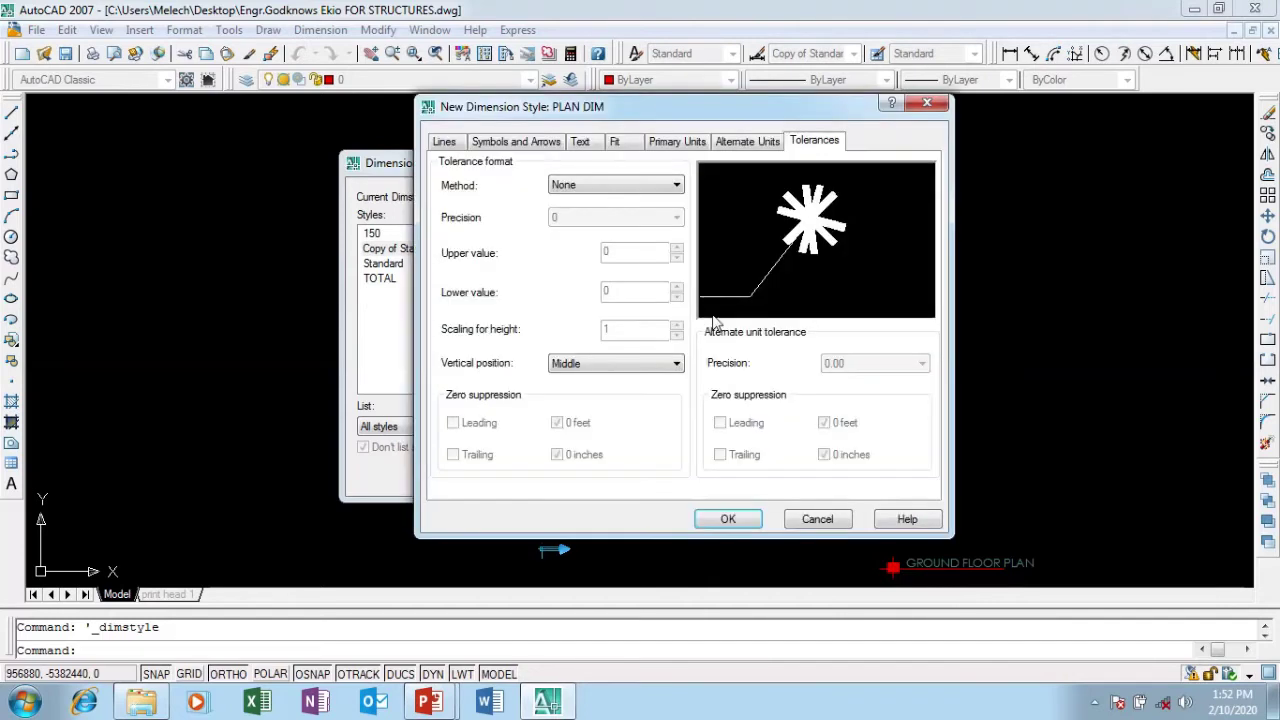
pyautogui.moveTo(628, 116); pyautogui.dragTo(652, 104)
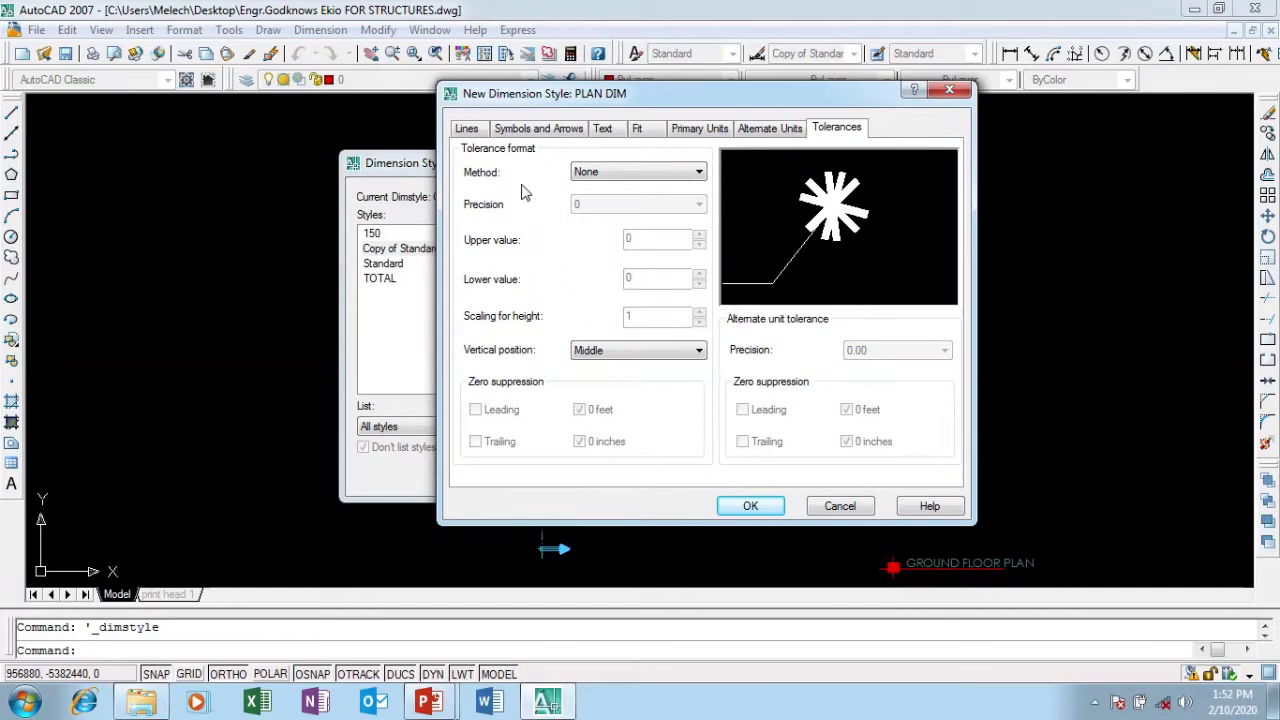
pyautogui.click(474, 134)
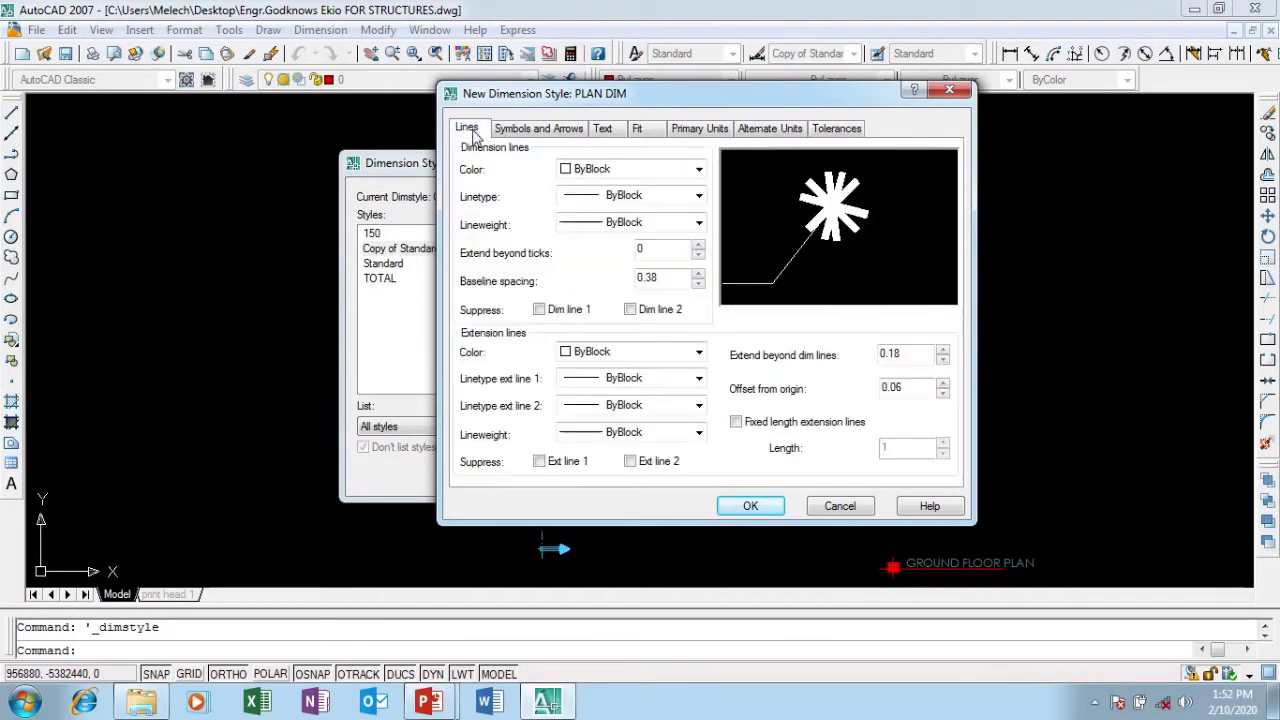
pyautogui.click(514, 136)
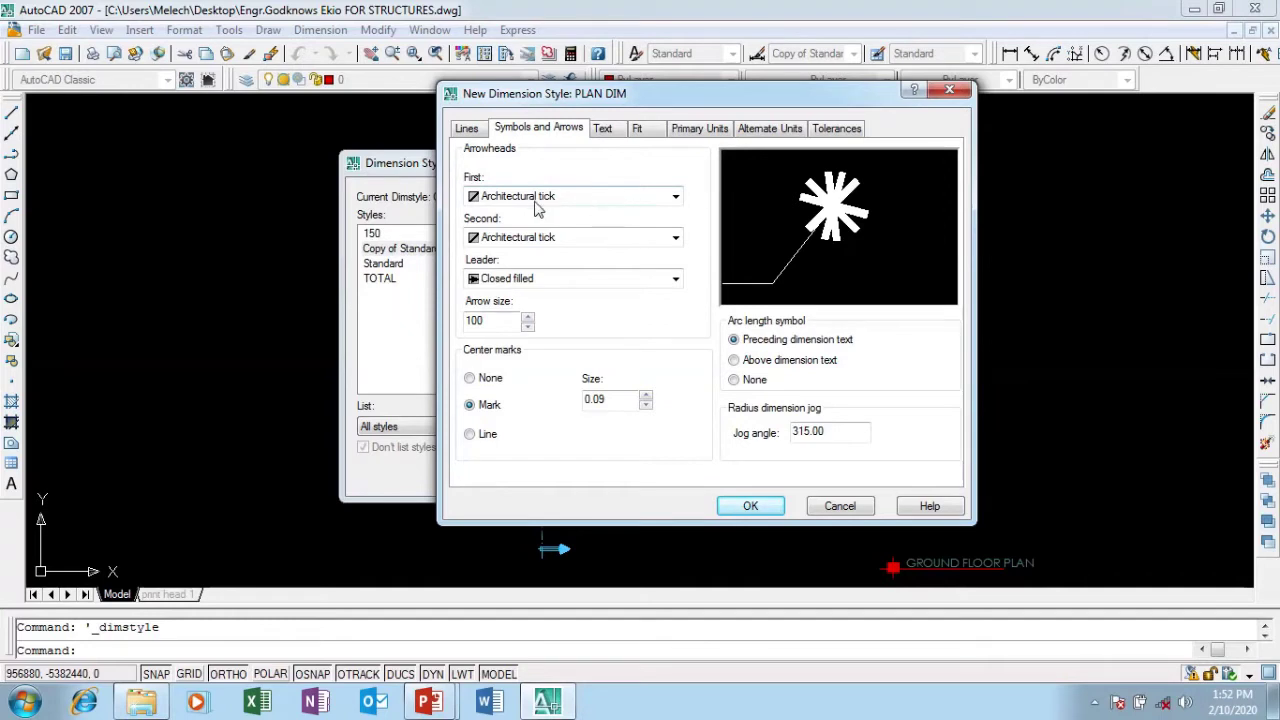
pyautogui.click(676, 200)
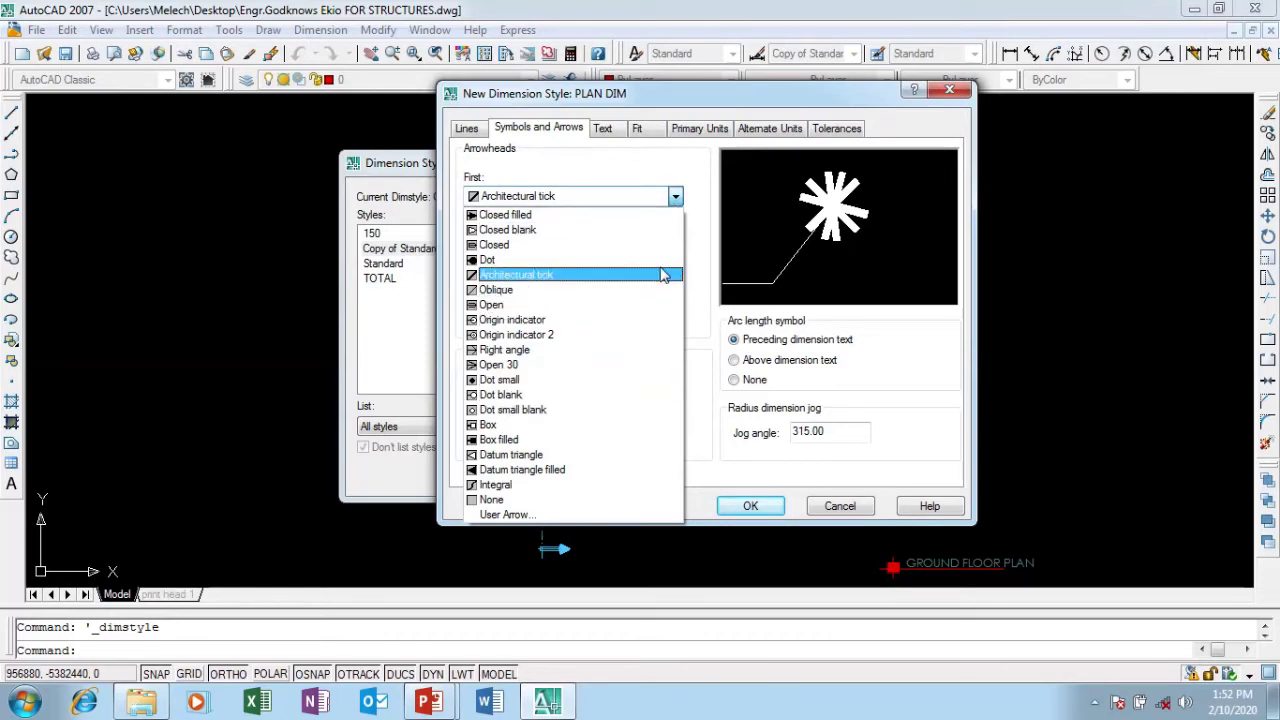
pyautogui.click(697, 232)
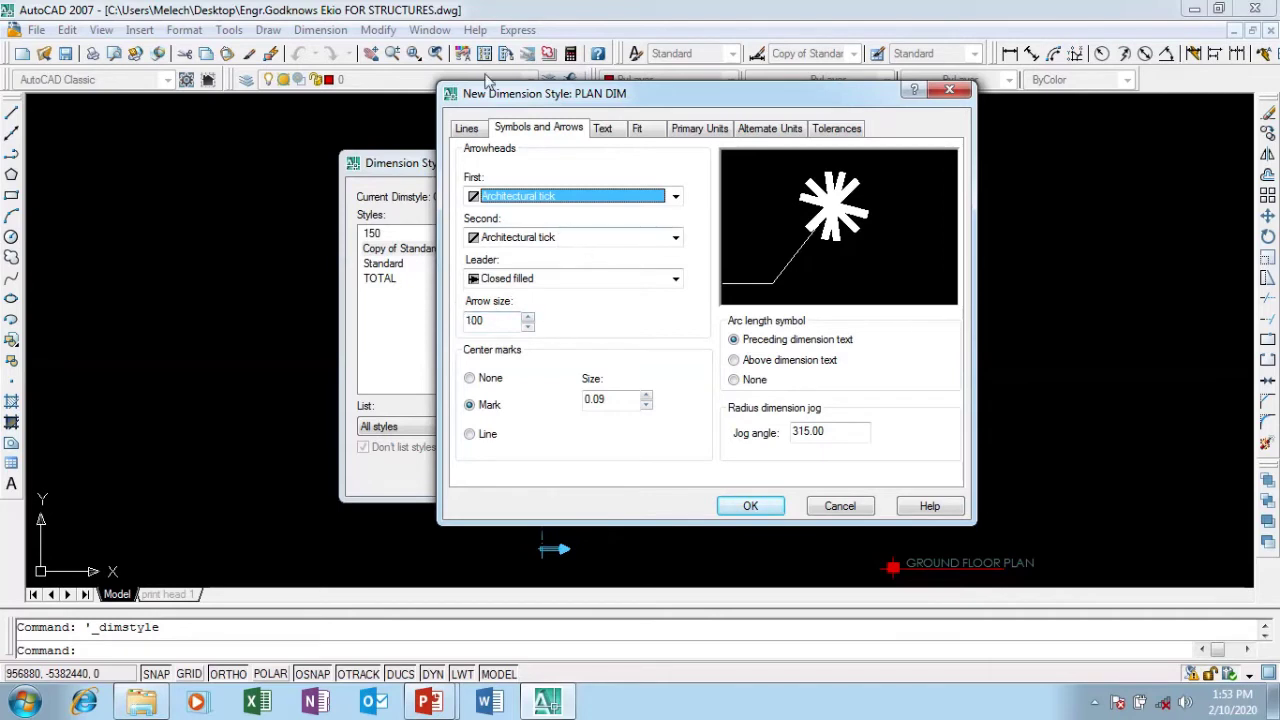
pyautogui.click(604, 130)
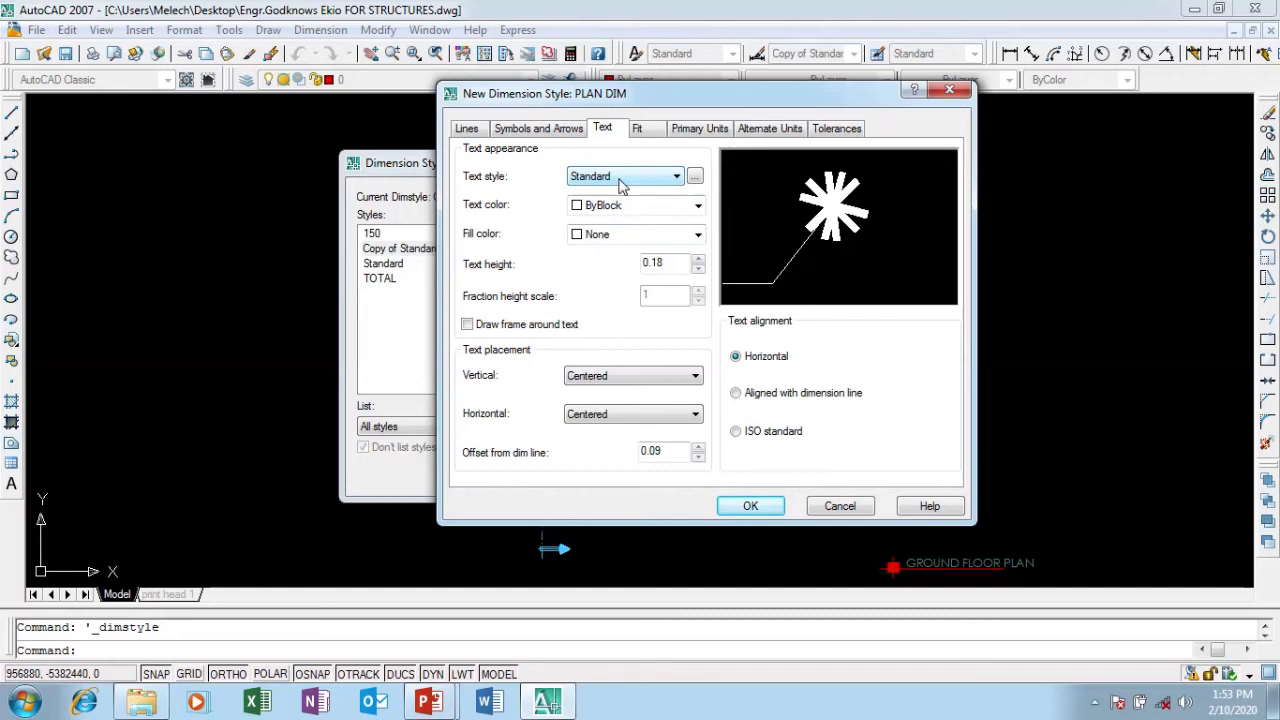
# Add a new text style named PLAN DIM from the Text style browse button
pyautogui.click(695, 178)
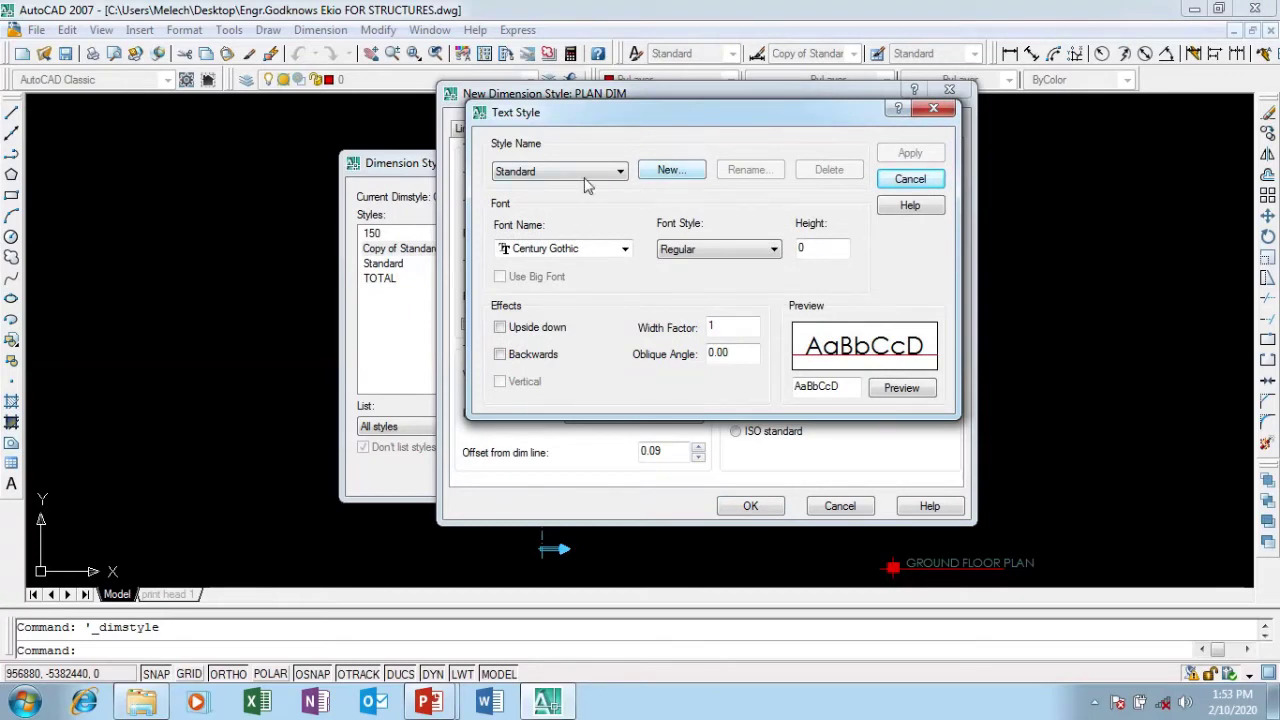
pyautogui.click(672, 170)
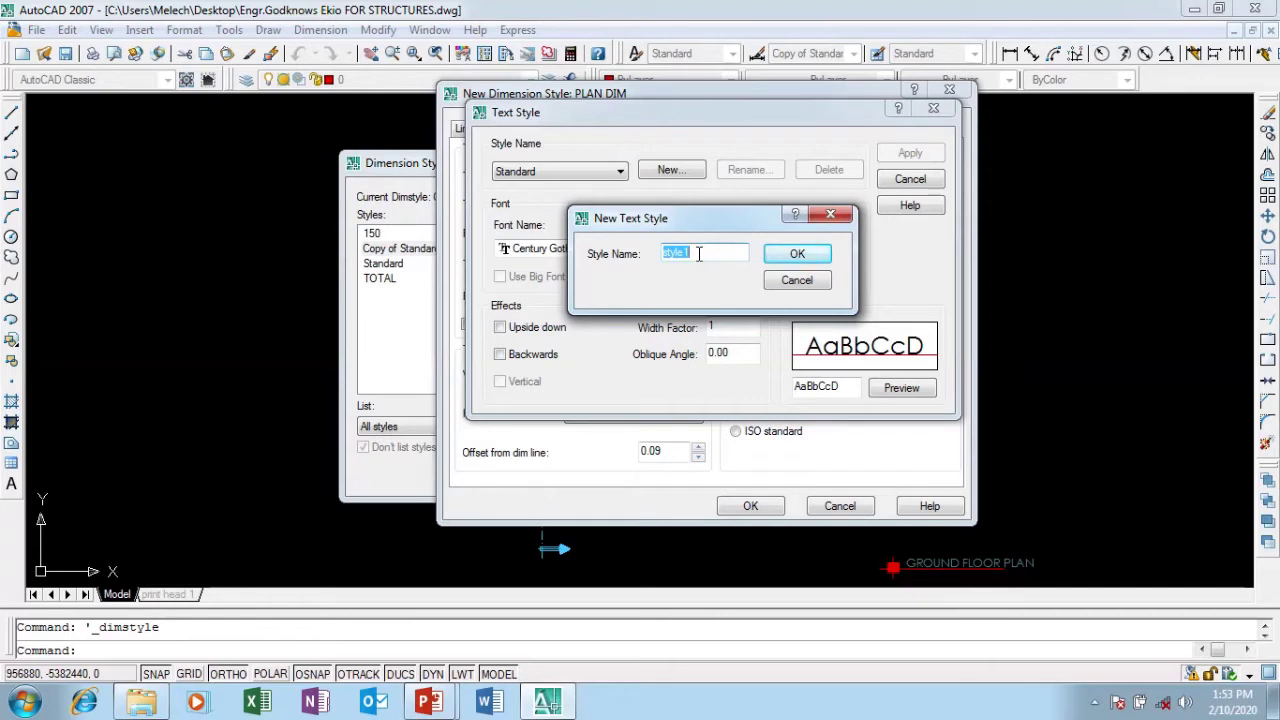
pyautogui.write('PLAN DIM')
pyautogui.click(792, 255)
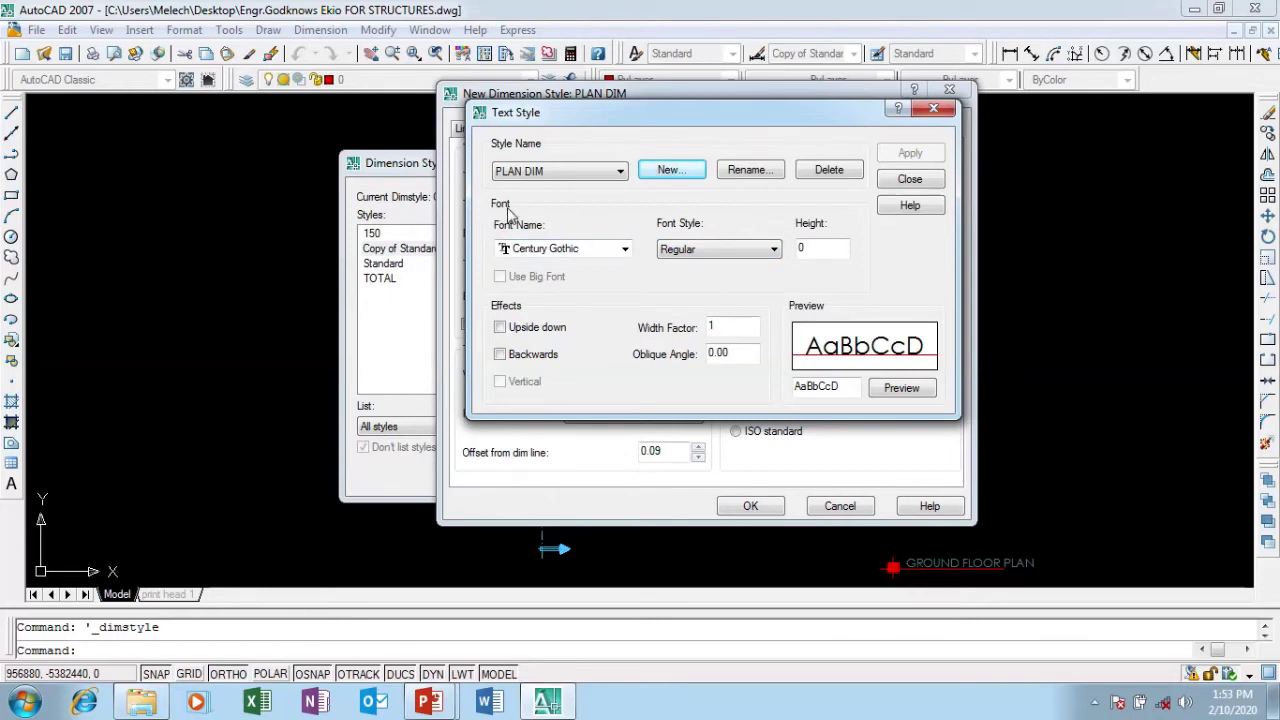
# Set the PLAN DIM text style to font simplex8.shx with height 180 and apply it
pyautogui.click(623, 250)
pyautogui.scroll(-2, 603, 316)
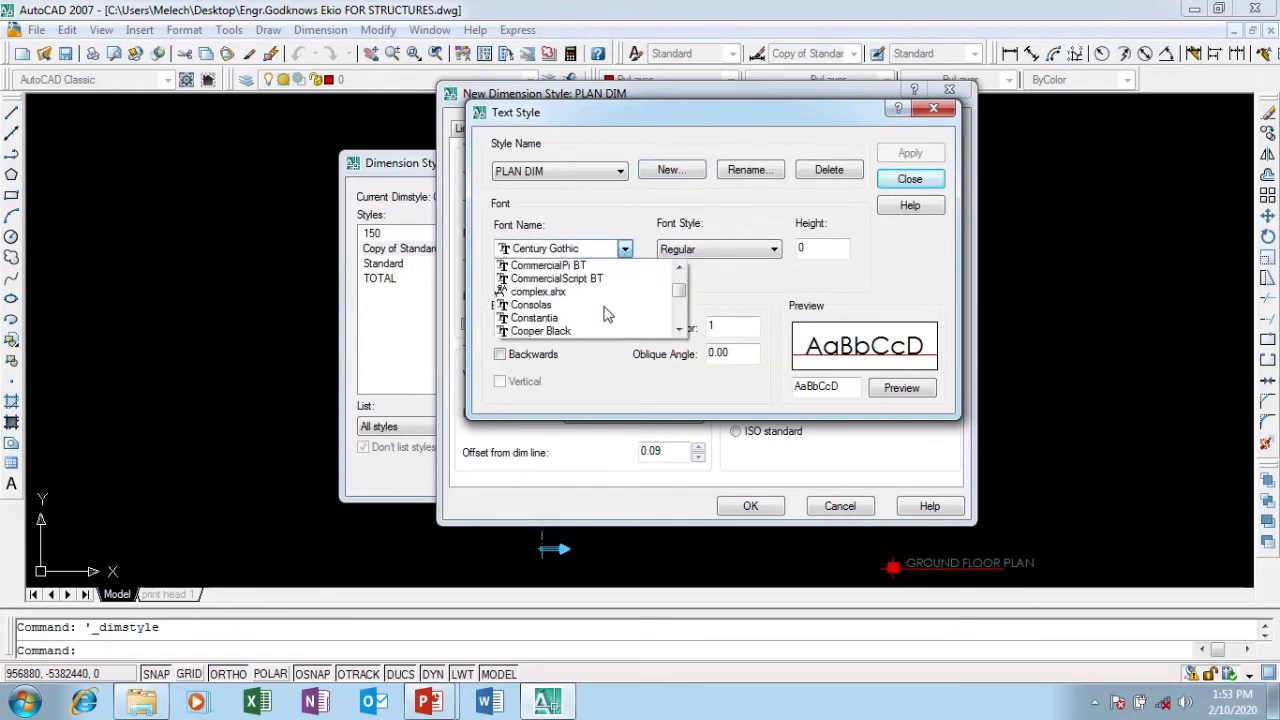
pyautogui.press('s')
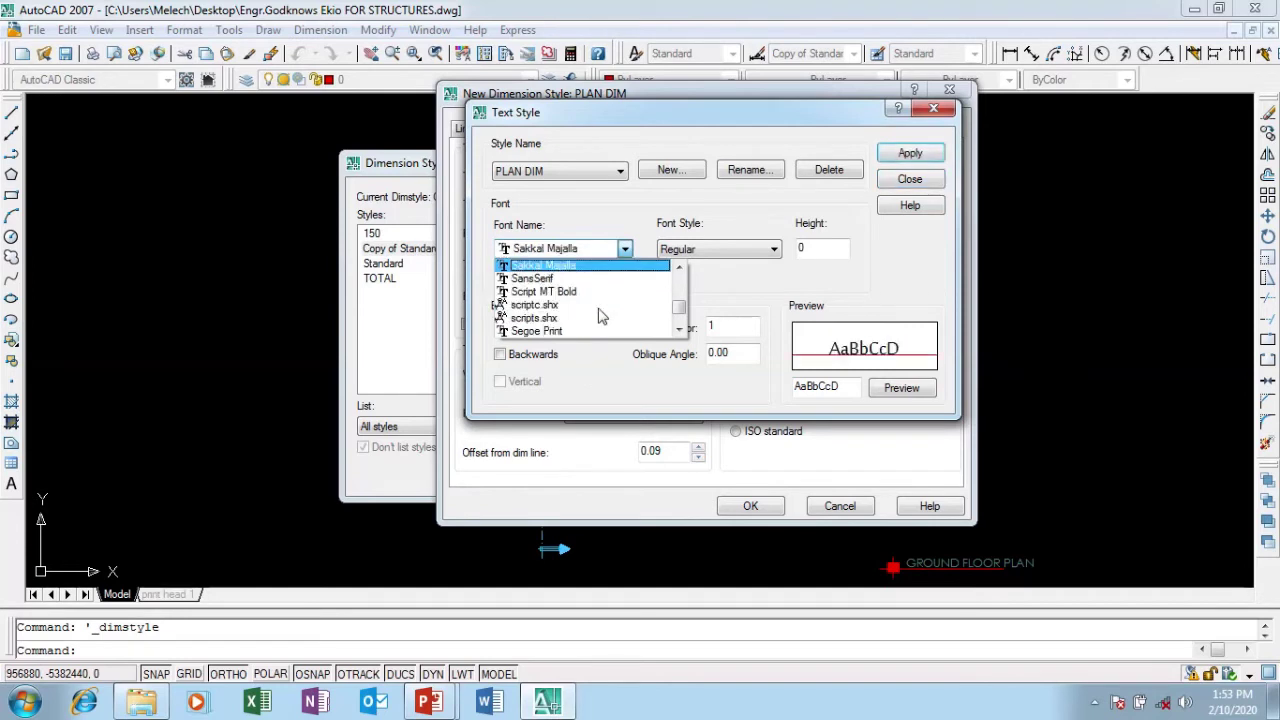
pyautogui.scroll(-1, 595, 315)
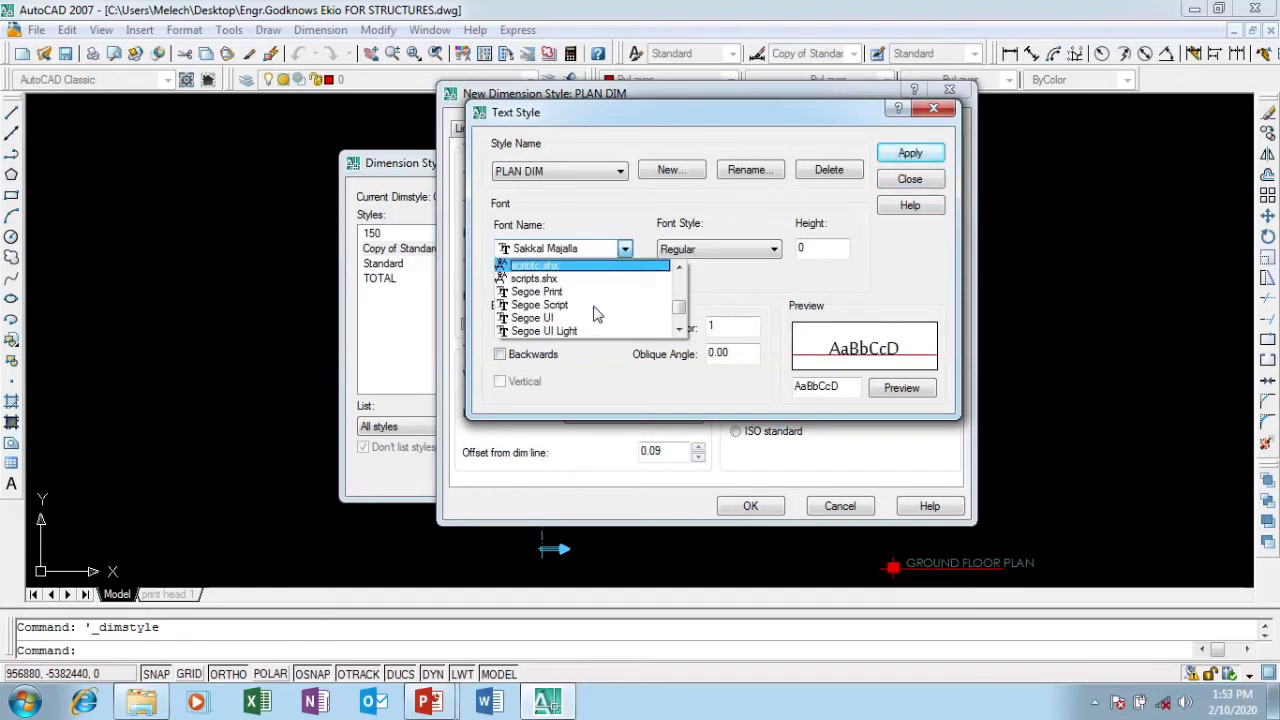
pyautogui.scroll(-3, 595, 315)
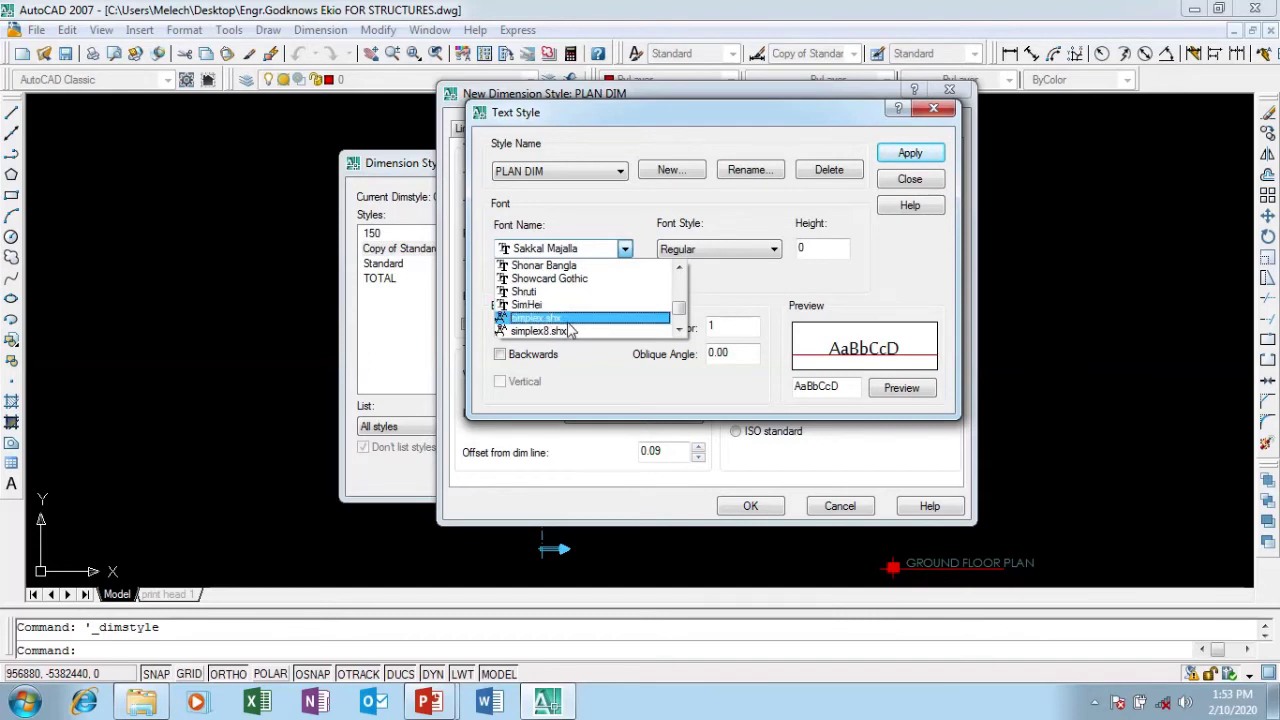
pyautogui.click(570, 331)
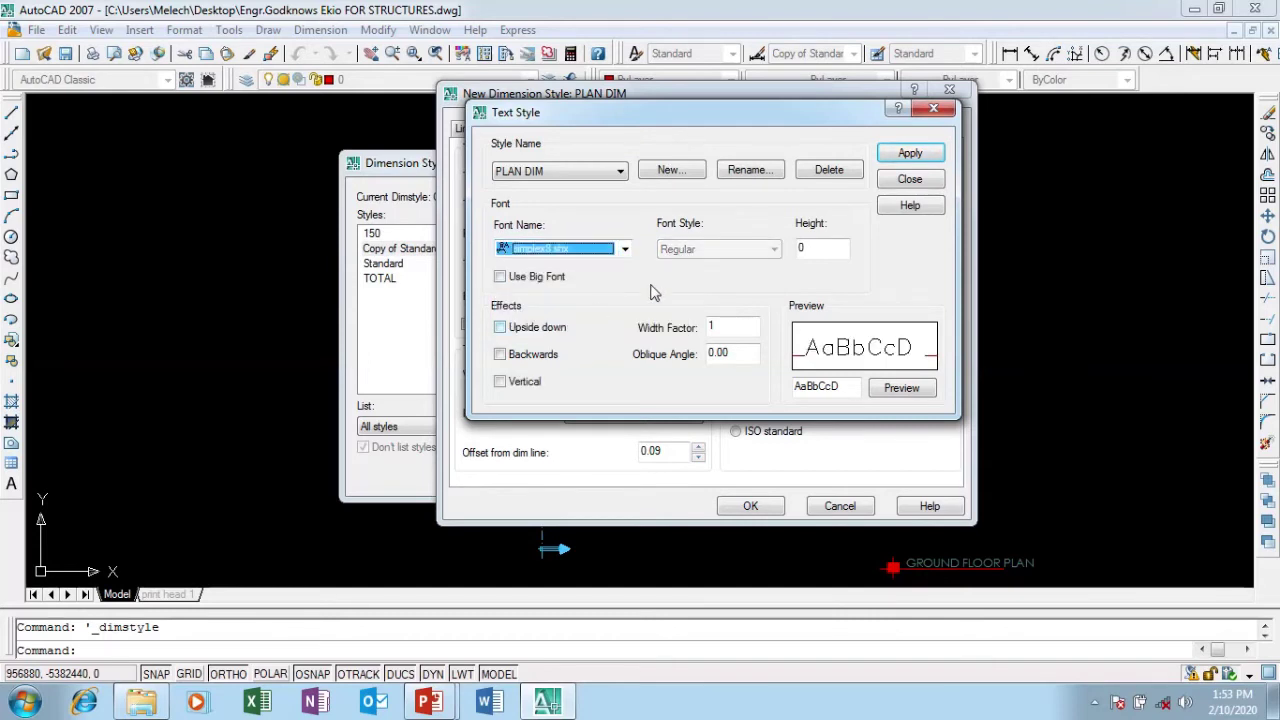
pyautogui.click(802, 248)
pyautogui.doubleClick(800, 250)
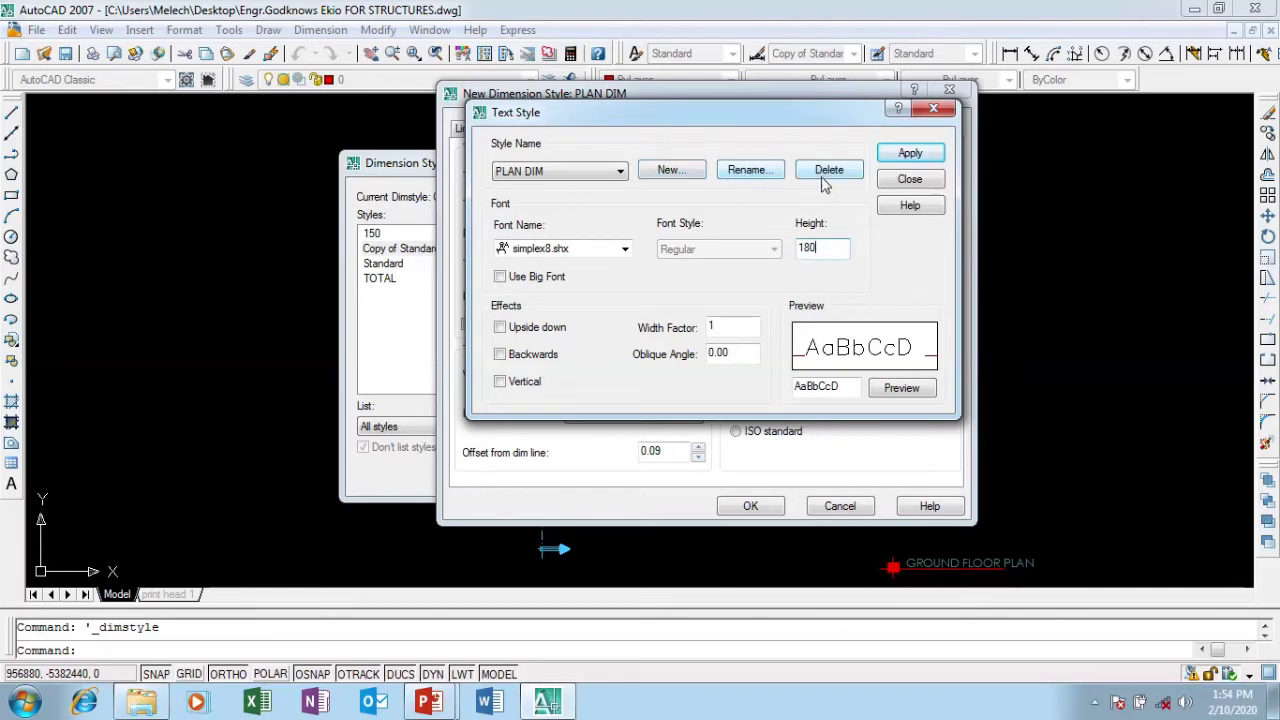
pyautogui.click(910, 153)
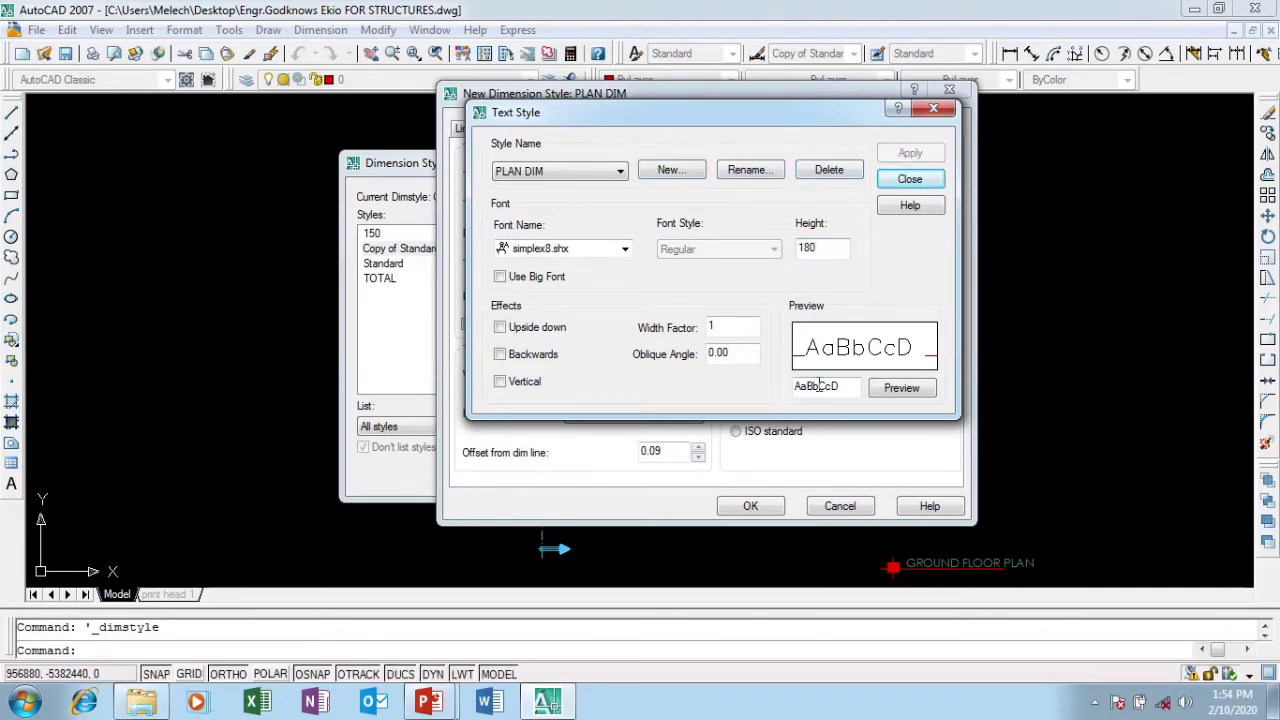
# Close the Text Style dialog and set the Primary Units format to Decimal
pyautogui.click(909, 179)
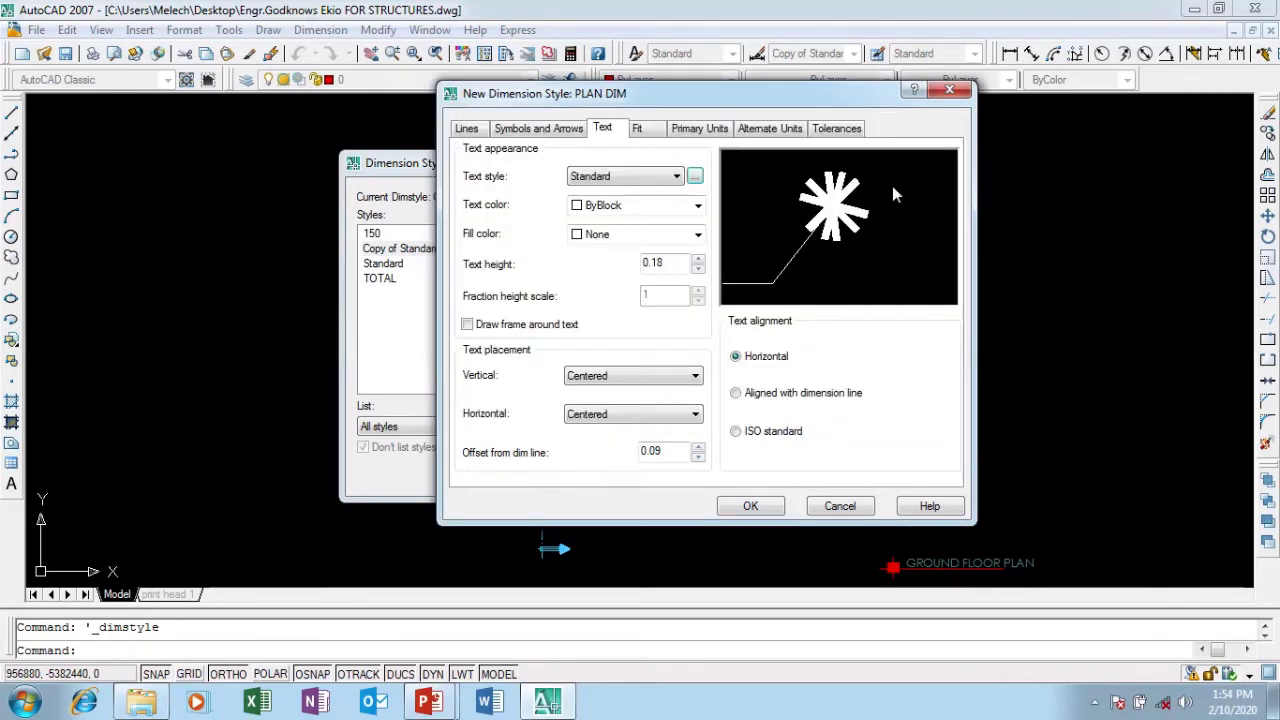
pyautogui.click(641, 131)
pyautogui.click(692, 130)
pyautogui.click(746, 130)
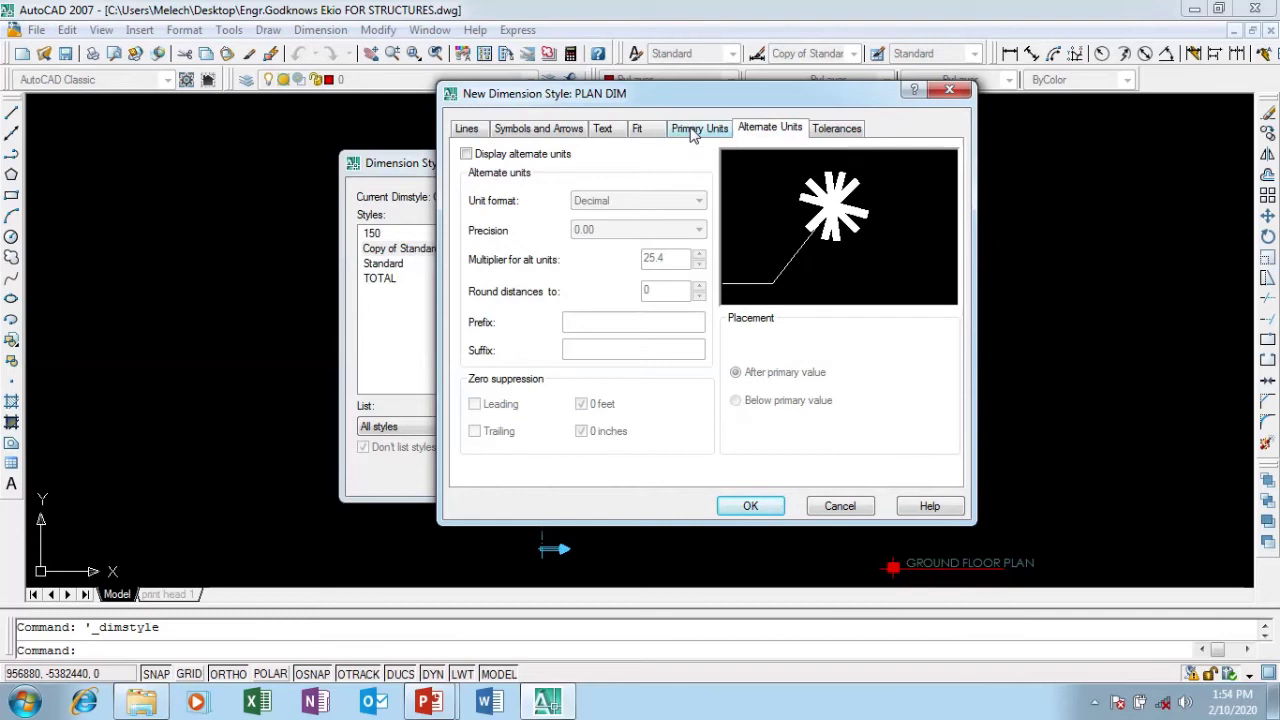
pyautogui.click(674, 131)
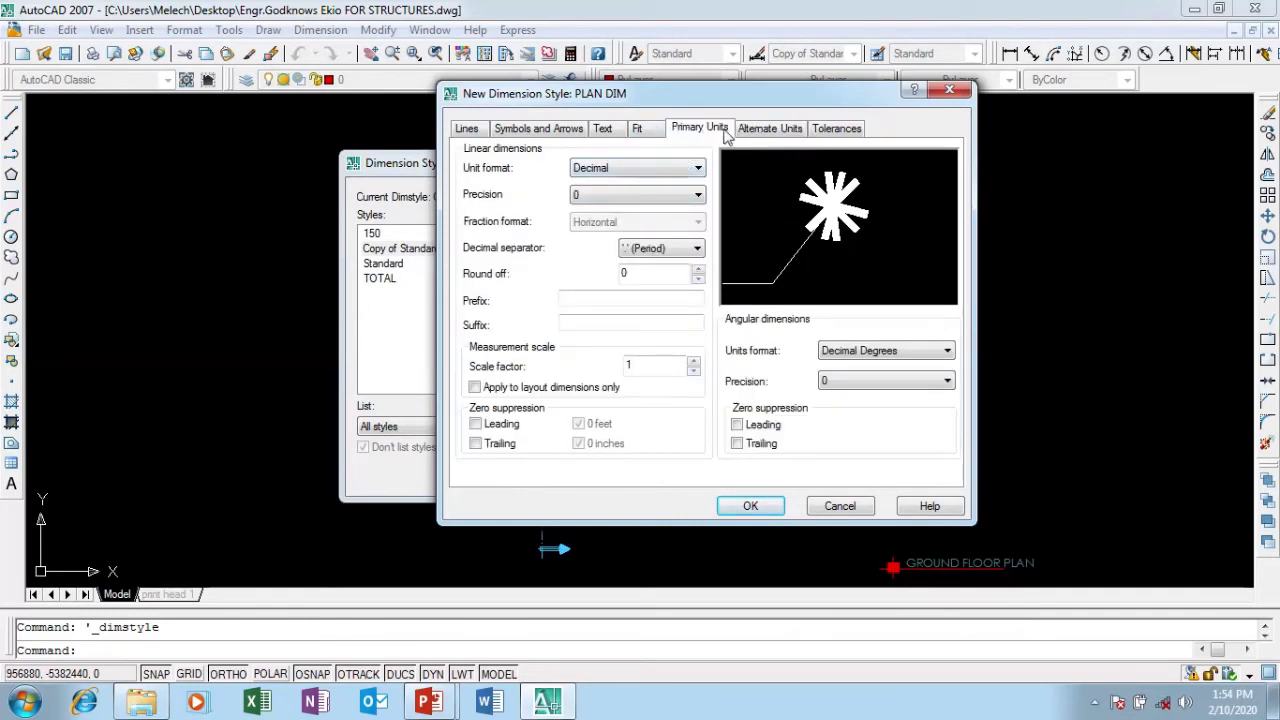
pyautogui.click(657, 168)
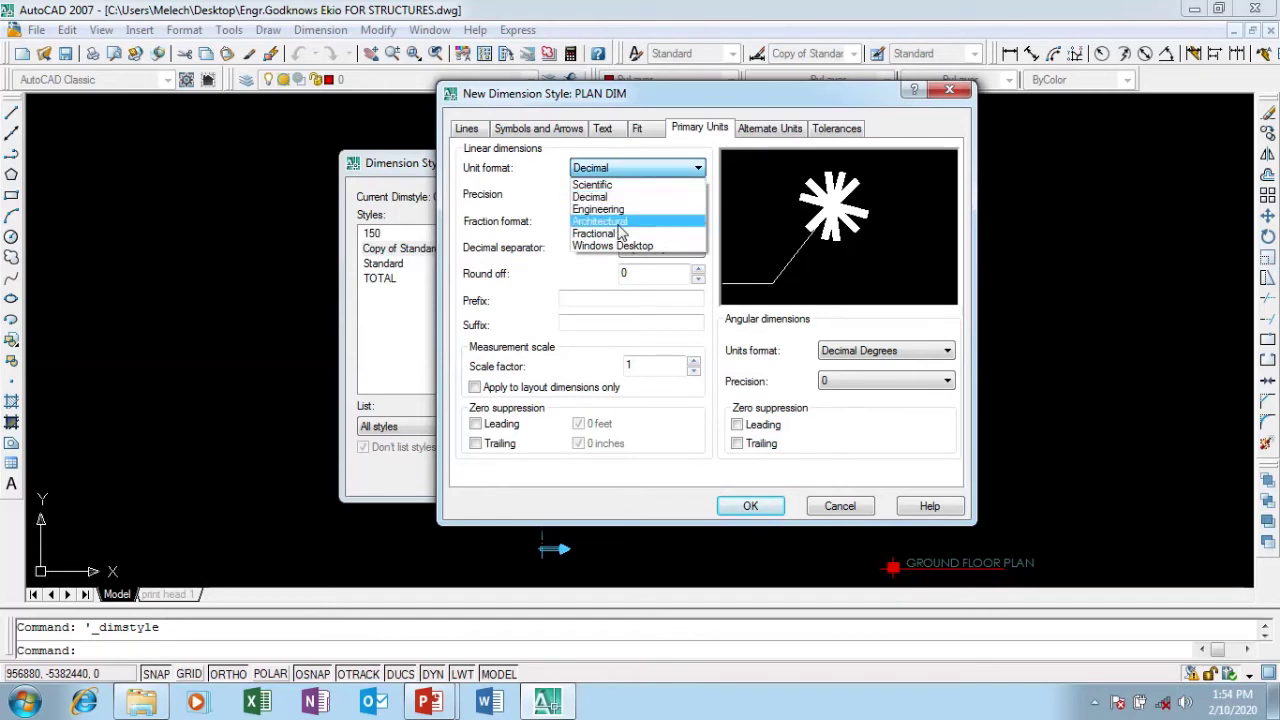
pyautogui.click(620, 223)
pyautogui.click(642, 169)
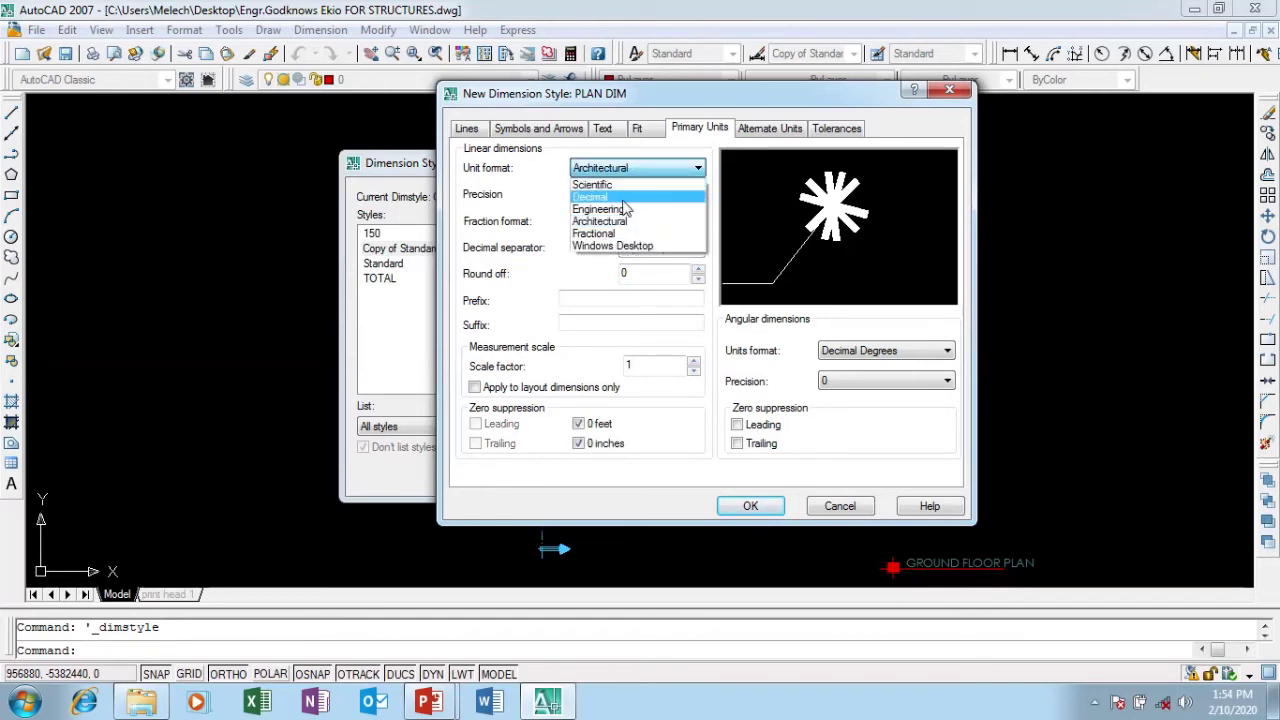
pyautogui.click(620, 198)
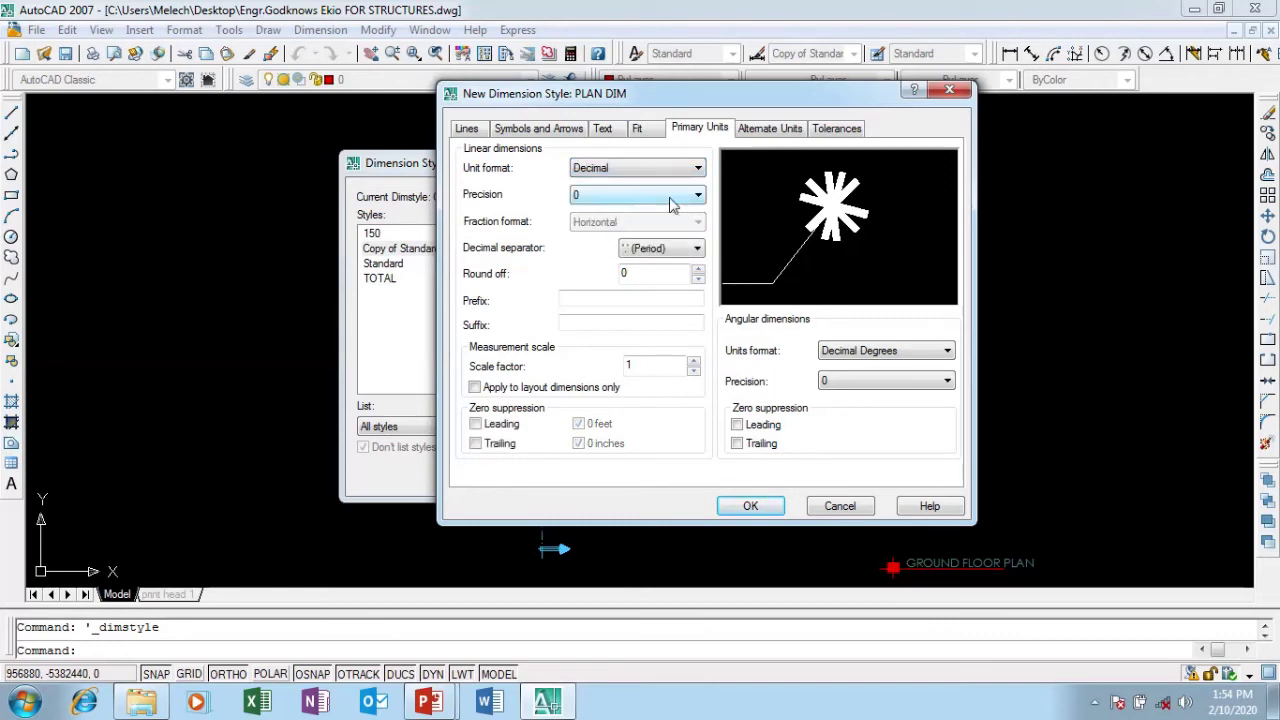
# Set unit precision to 0 with a Period decimal separator, then save the PLAN DIM style
pyautogui.click(671, 196)
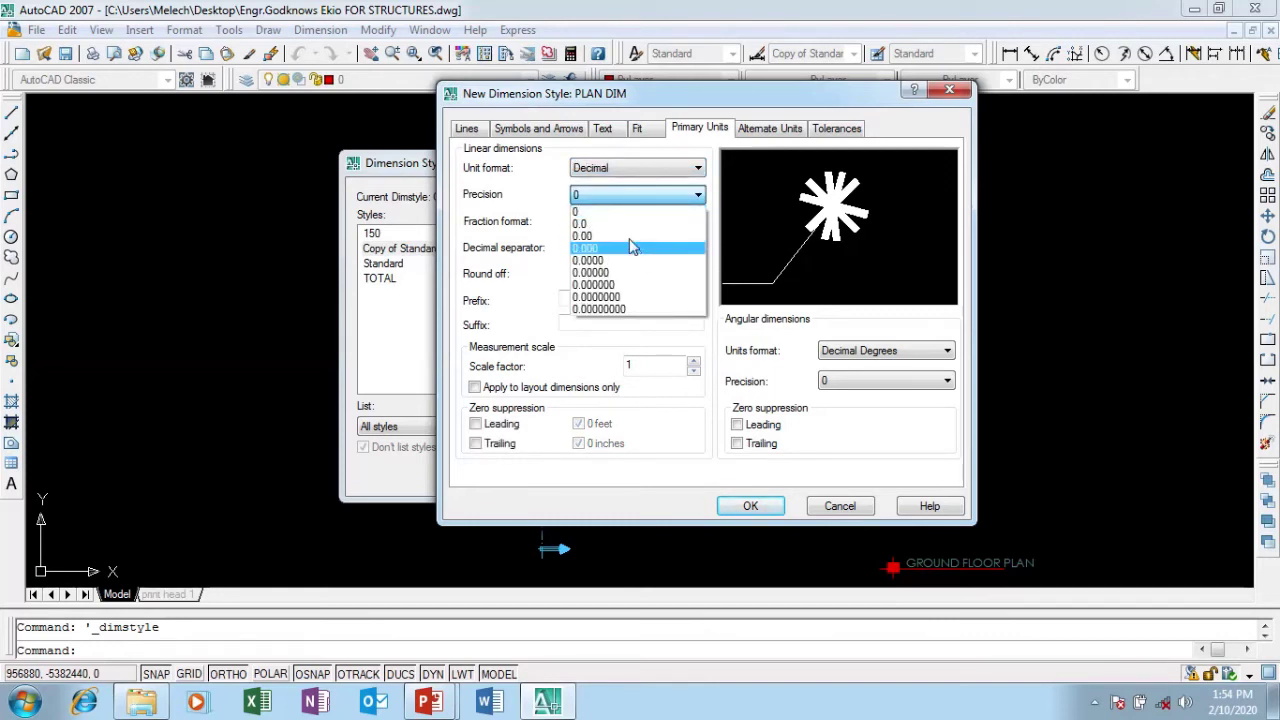
pyautogui.click(629, 214)
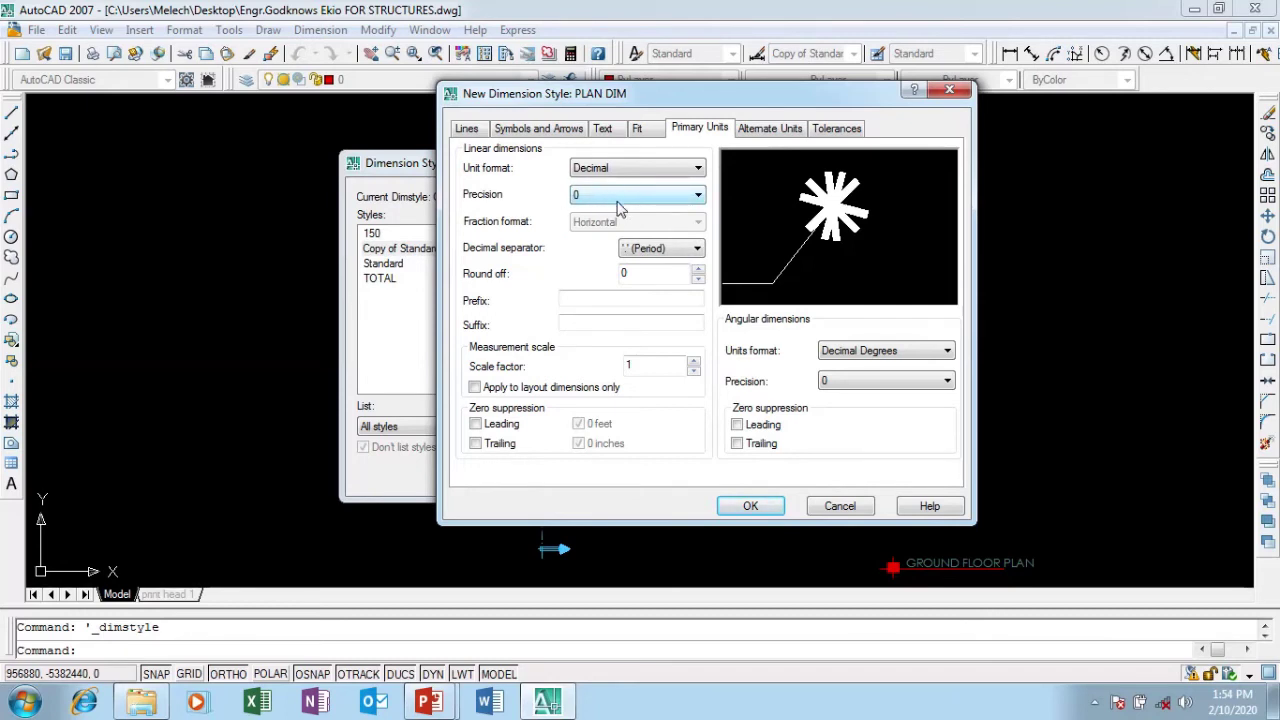
pyautogui.click(652, 251)
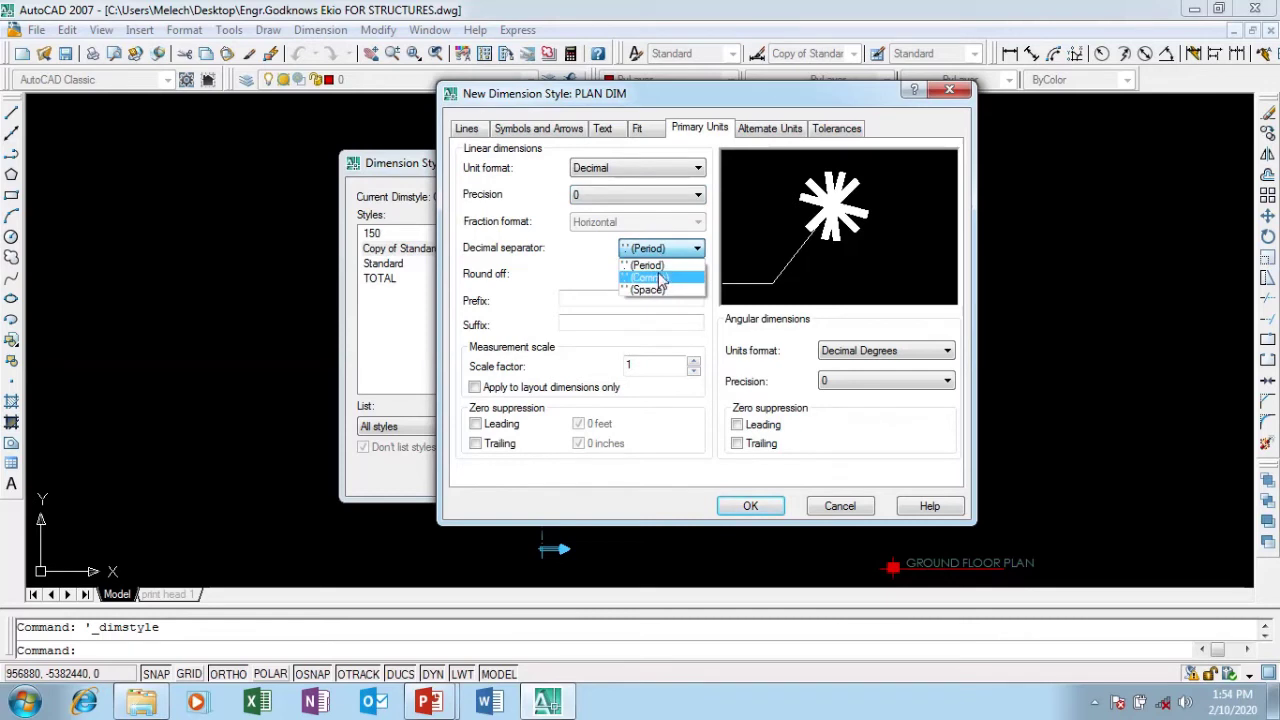
pyautogui.click(660, 266)
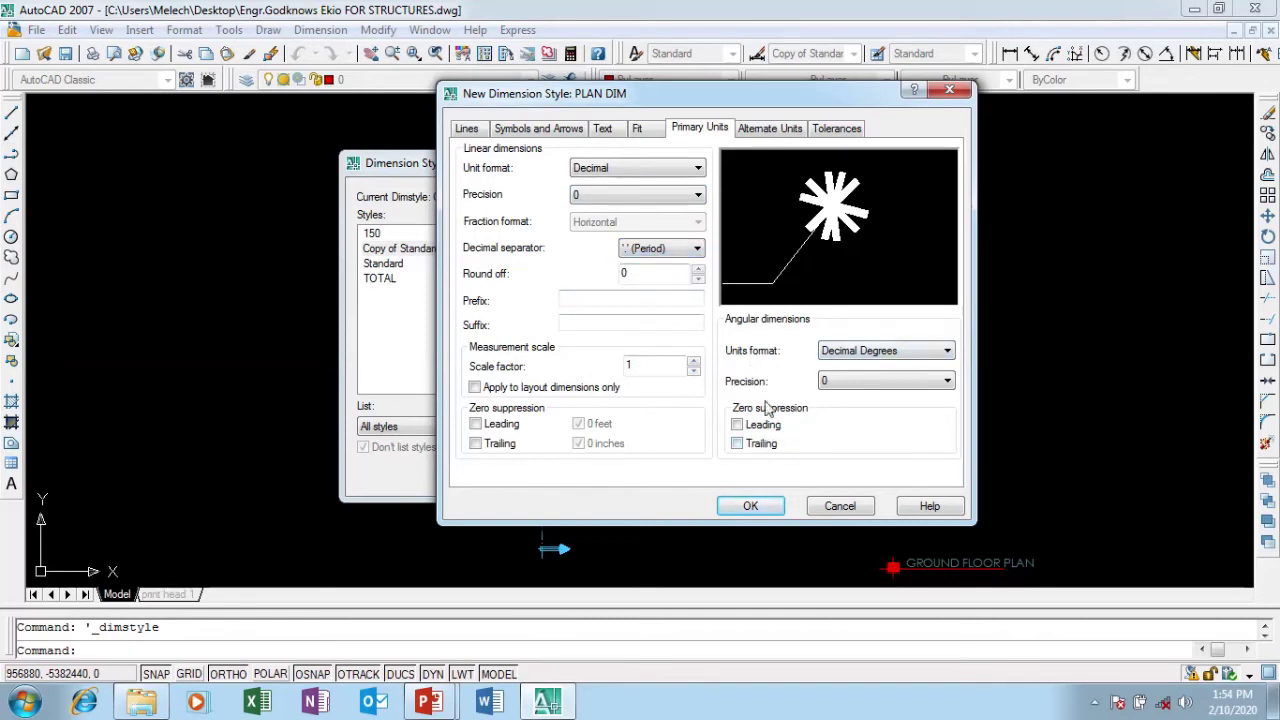
pyautogui.click(750, 505)
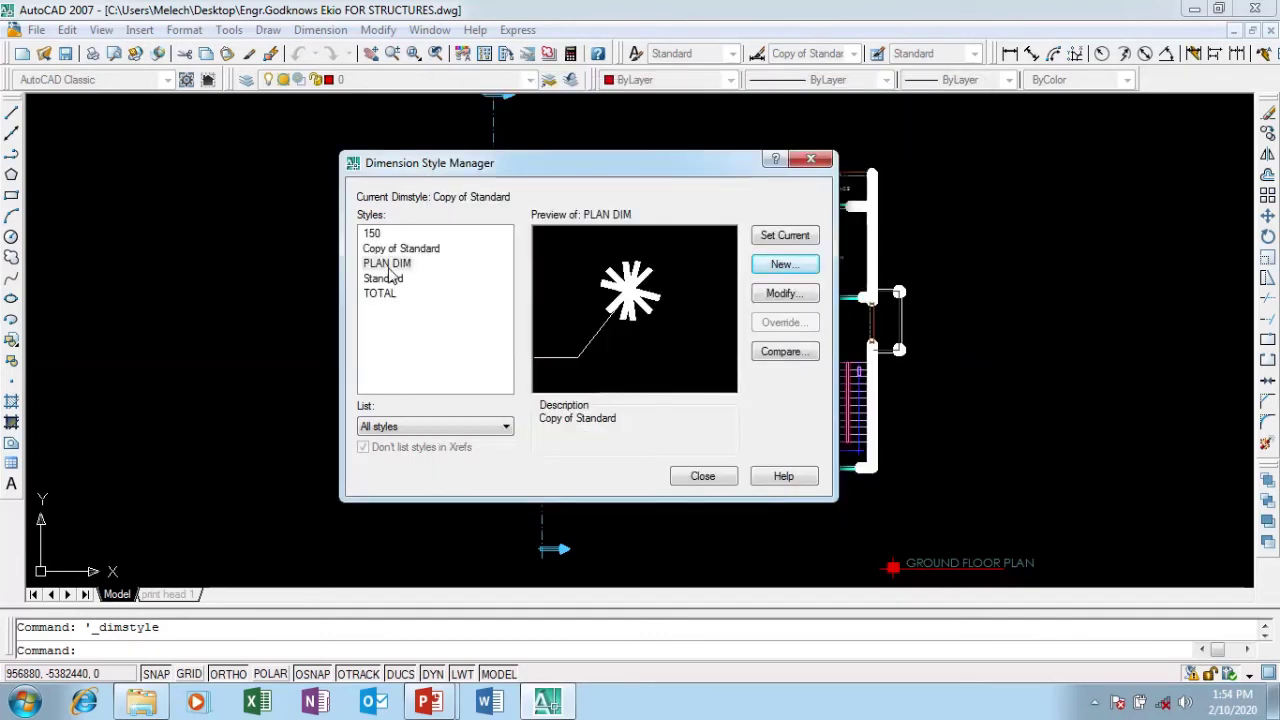
# Set PLAN DIM as the current dimension style and close the Dimension Style Manager
pyautogui.click(390, 264)
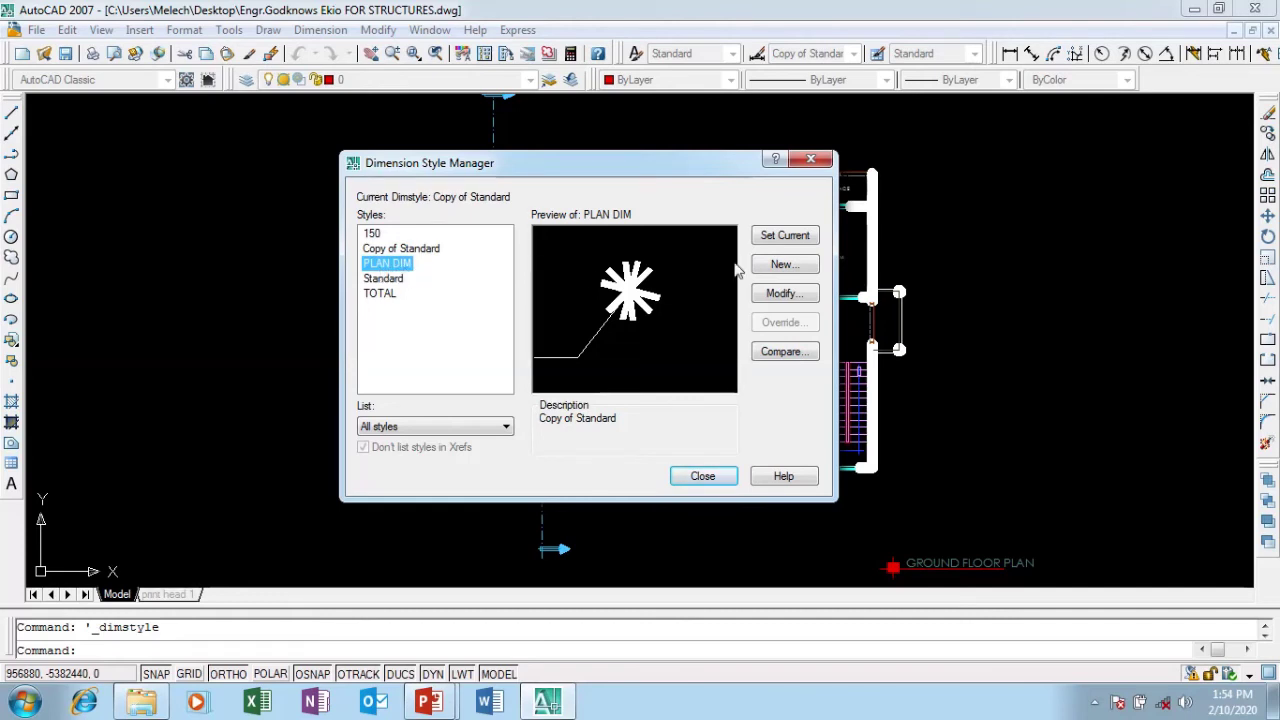
pyautogui.click(772, 240)
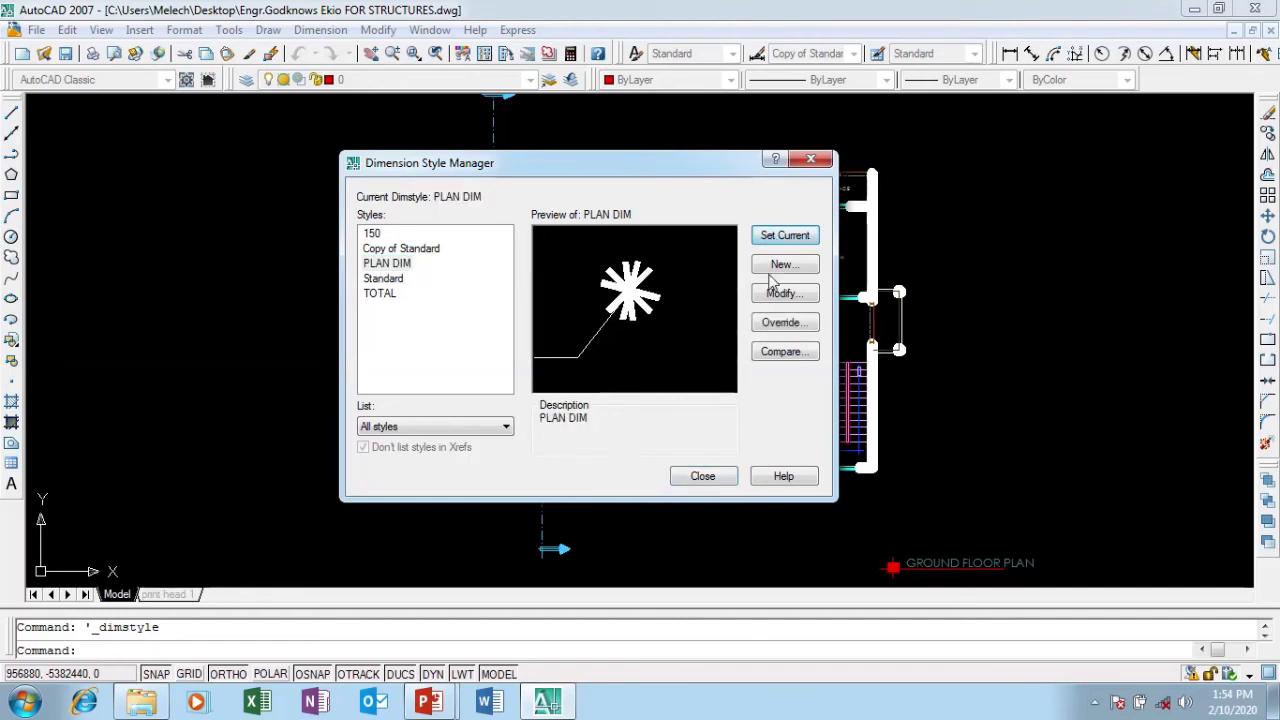
pyautogui.click(703, 476)
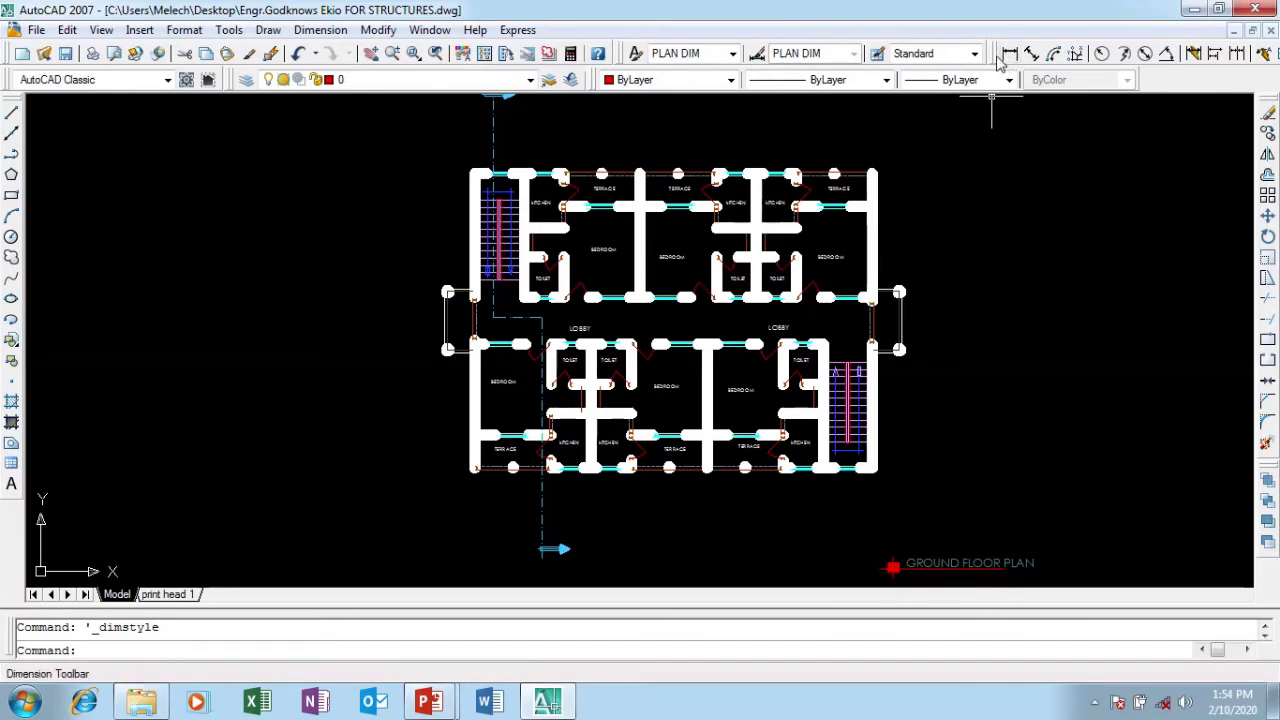
# Float the Dimension toolbar and draw a 2025 linear dimension above the top-left stair bay wall
pyautogui.moveTo(998, 62)
pyautogui.mouseDown()
pyautogui.moveTo(980, 109)
pyautogui.moveTo(978, 200)
pyautogui.moveTo(965, 140)
pyautogui.mouseUp()
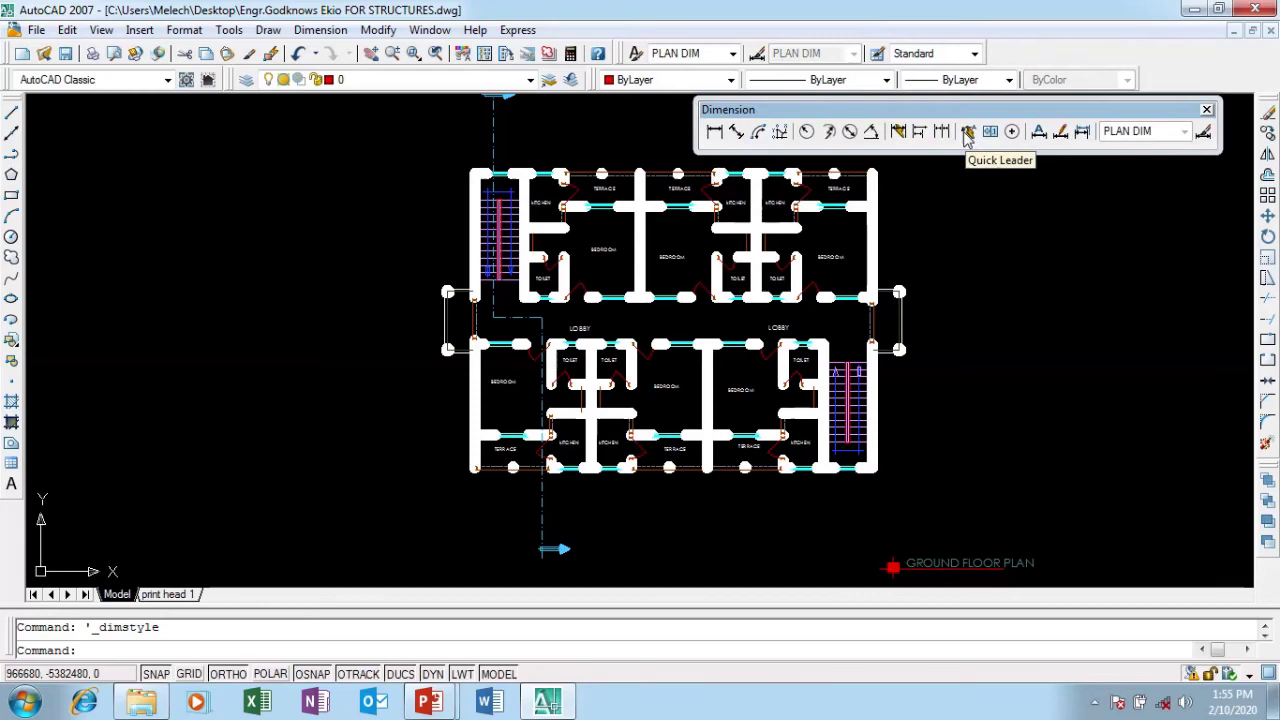
pyautogui.click(714, 131)
pyautogui.scroll(5, 443, 177)
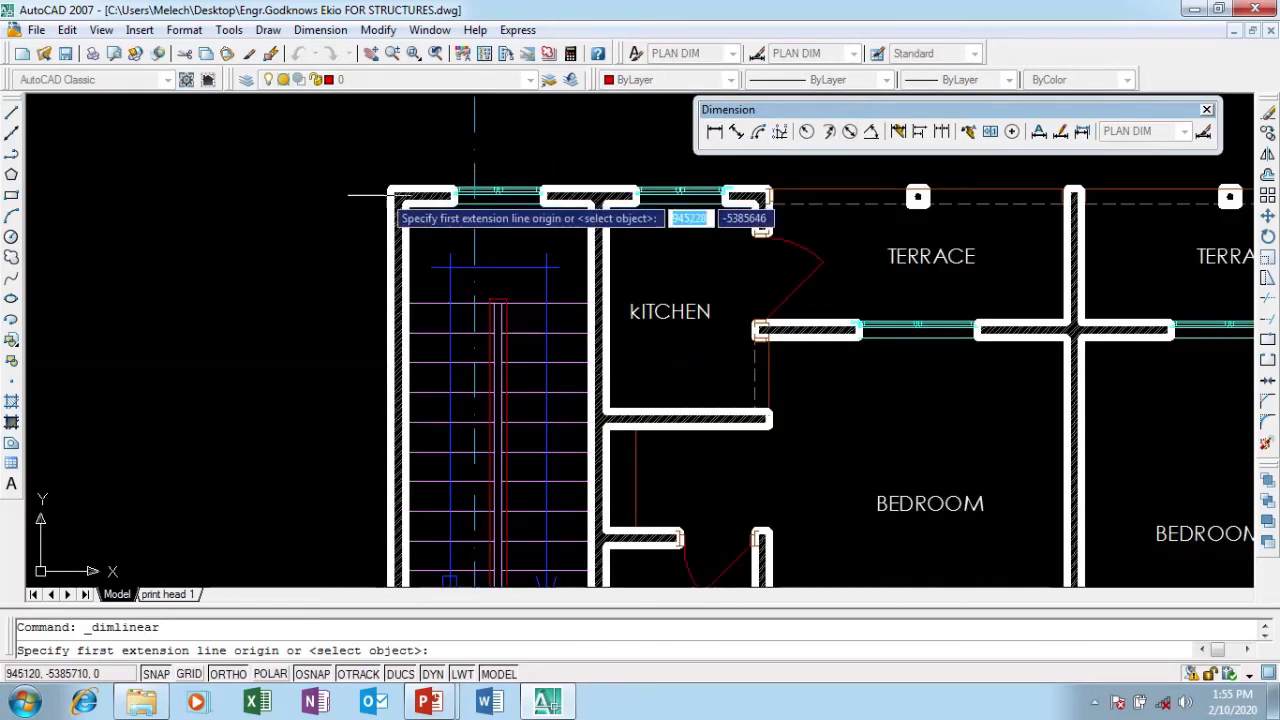
pyautogui.click(389, 187)
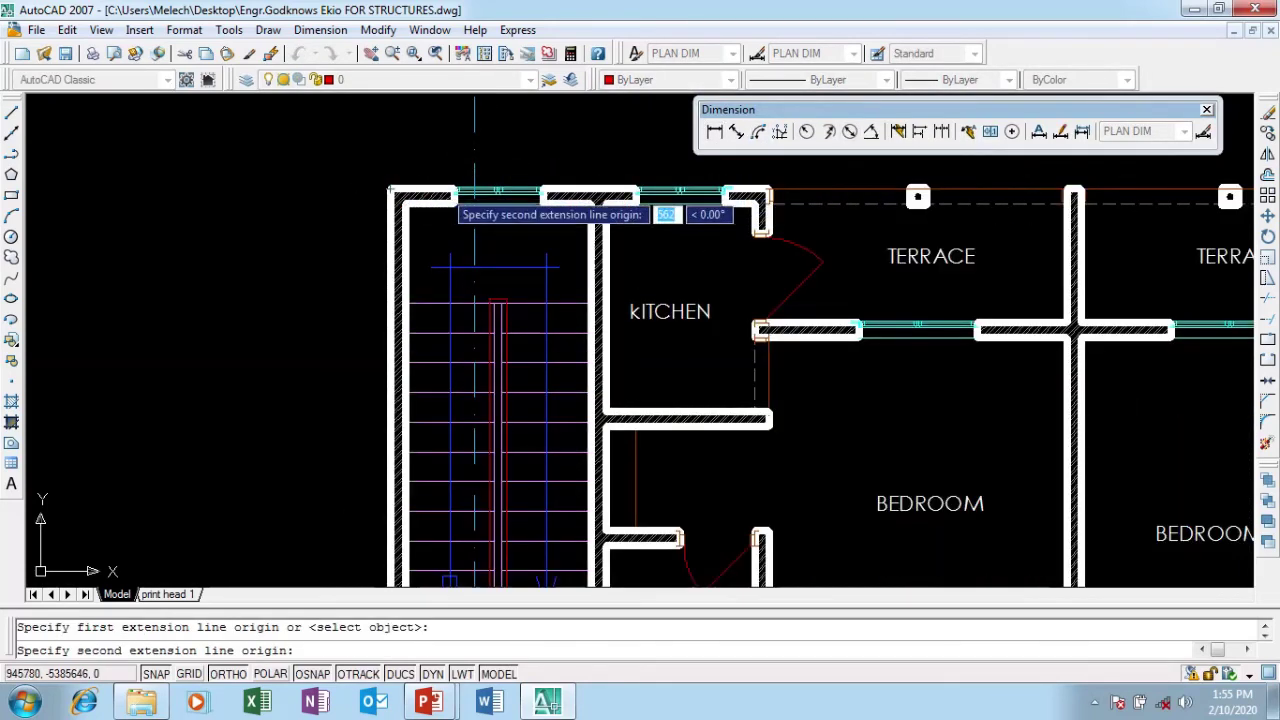
pyautogui.click(590, 202)
pyautogui.click(579, 145)
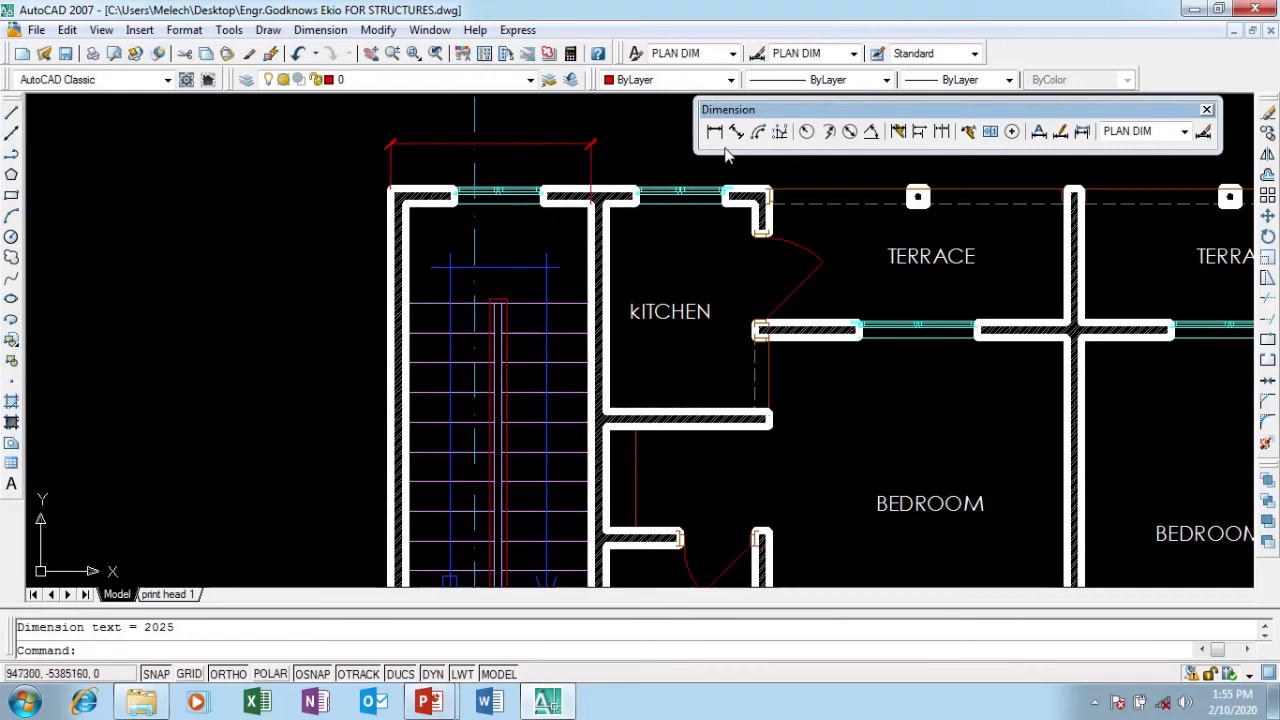
pyautogui.click(756, 53)
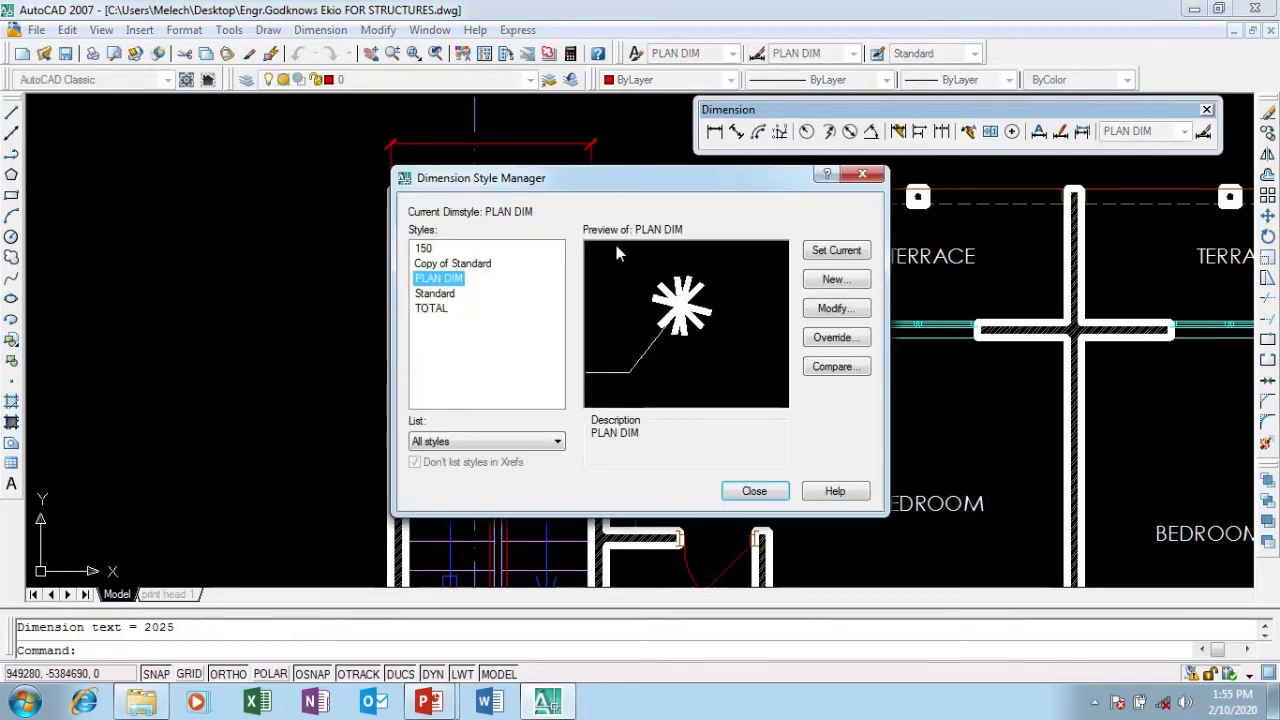
# Modify PLAN DIM so its dimension text style height is 180, and confirm the changes
pyautogui.click(838, 311)
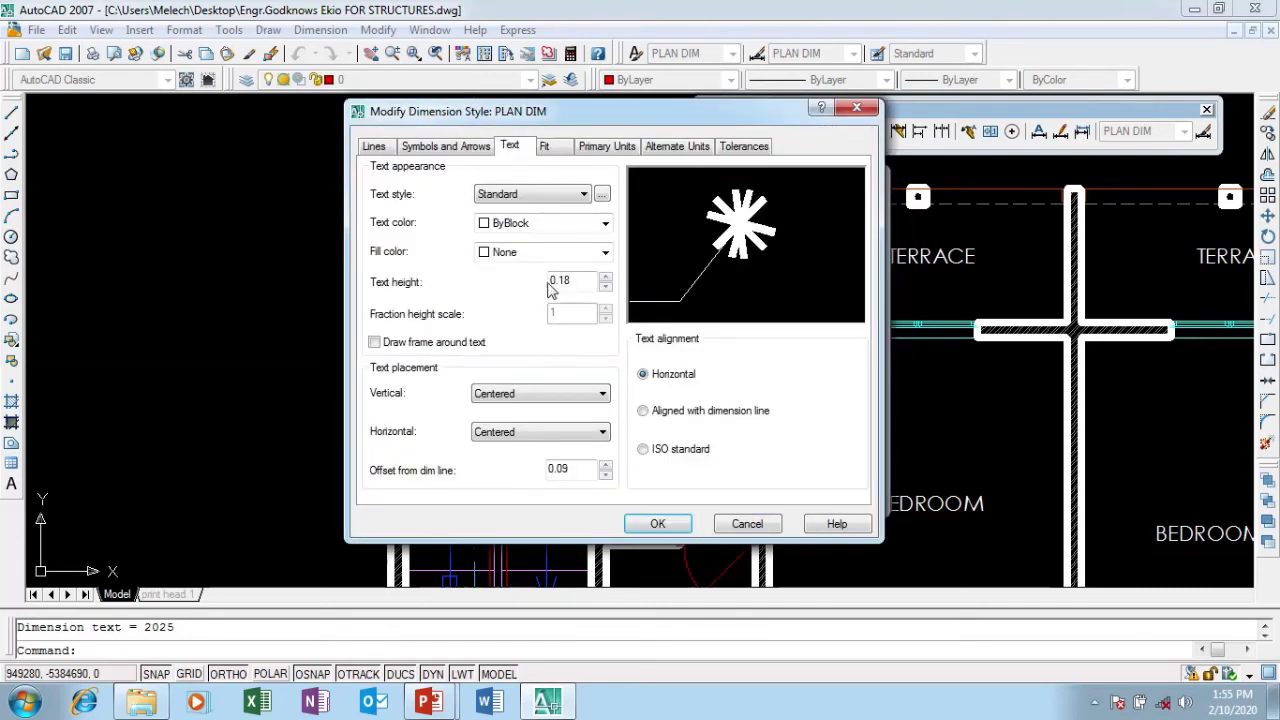
pyautogui.click(602, 195)
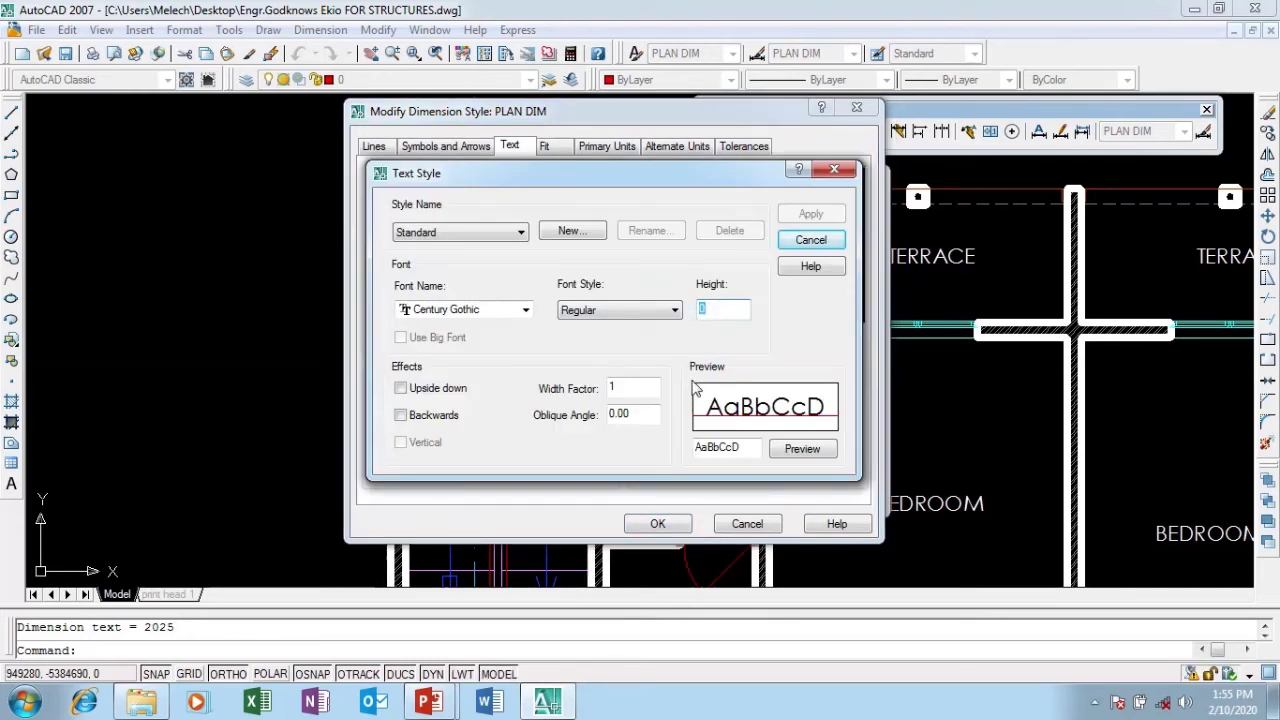
pyautogui.write('18')
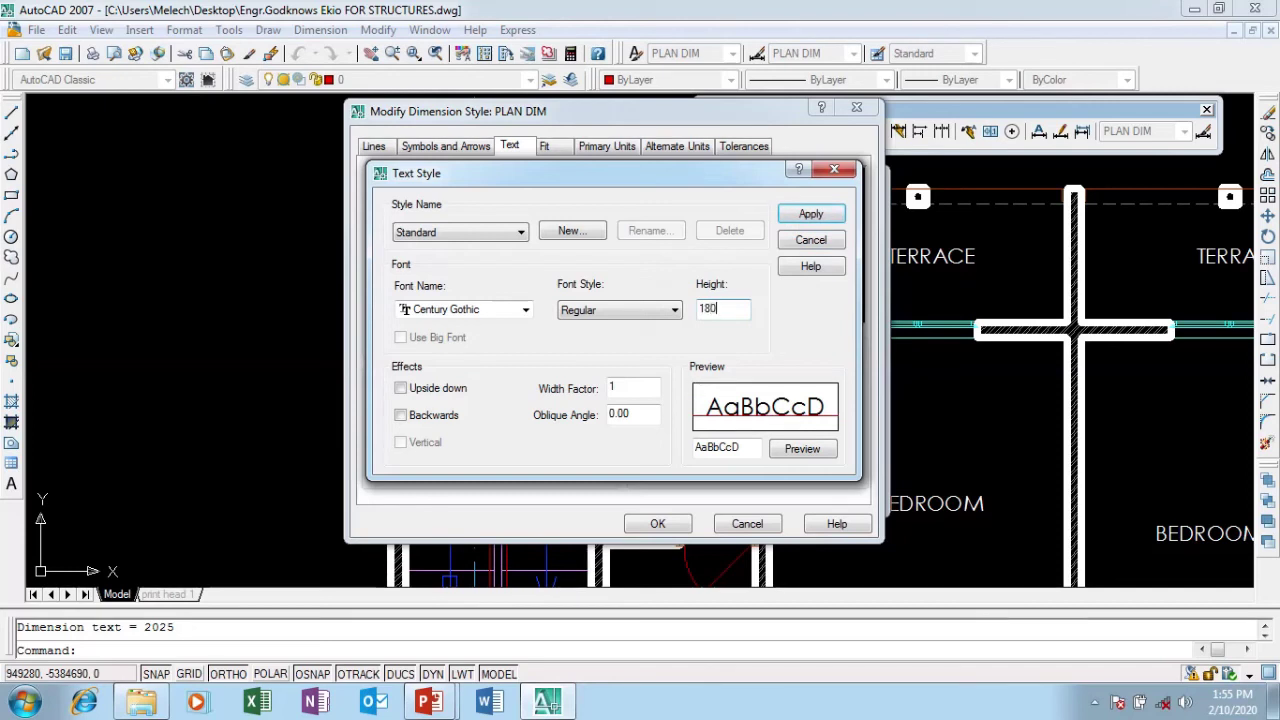
pyautogui.click(811, 214)
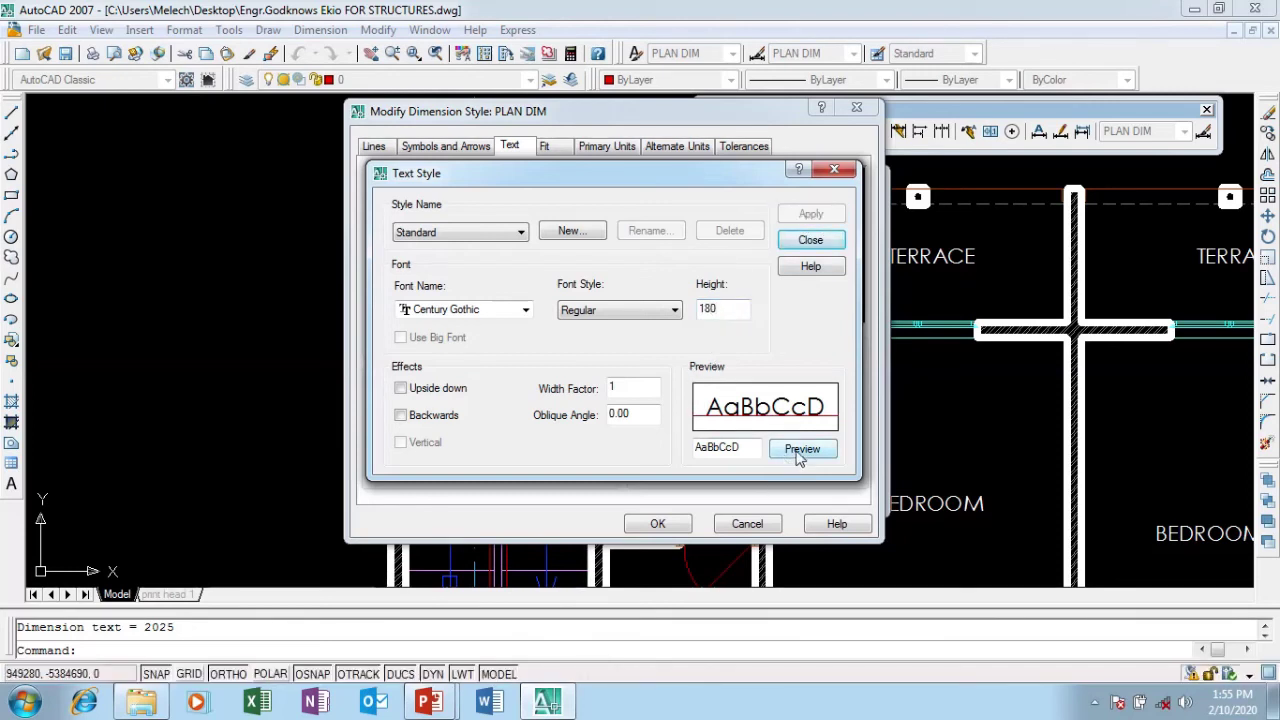
pyautogui.click(806, 241)
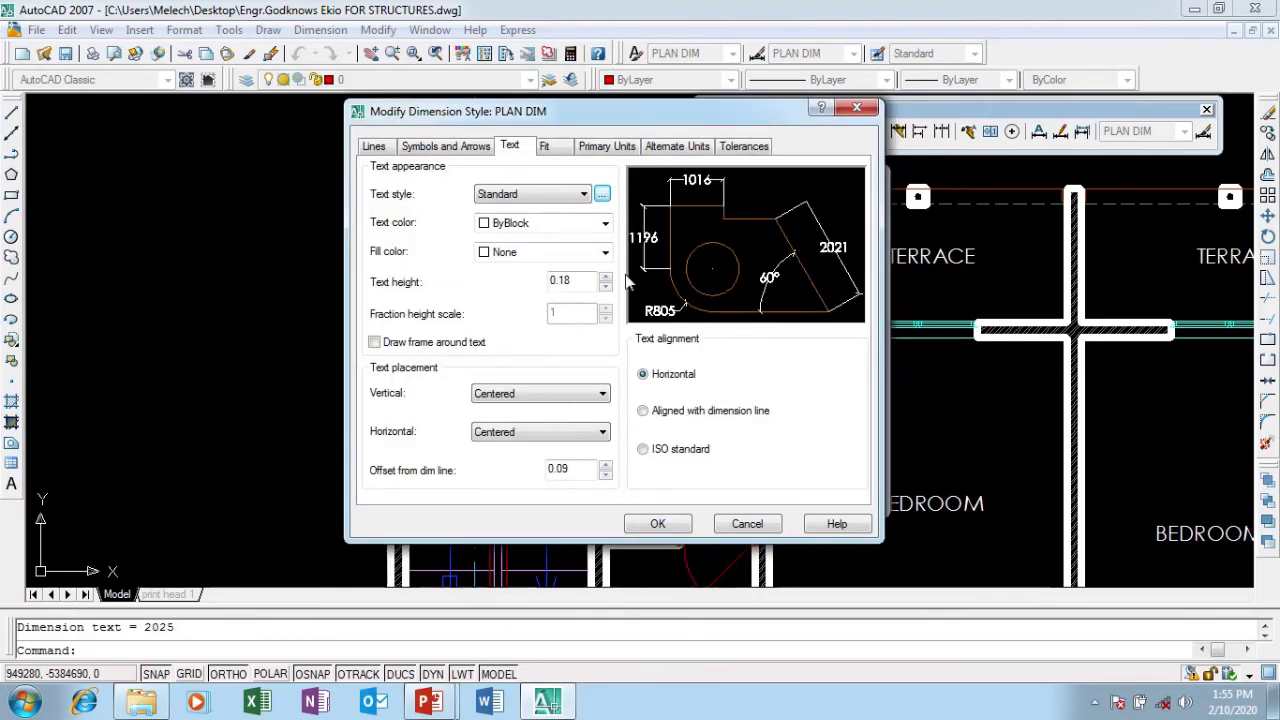
pyautogui.click(658, 524)
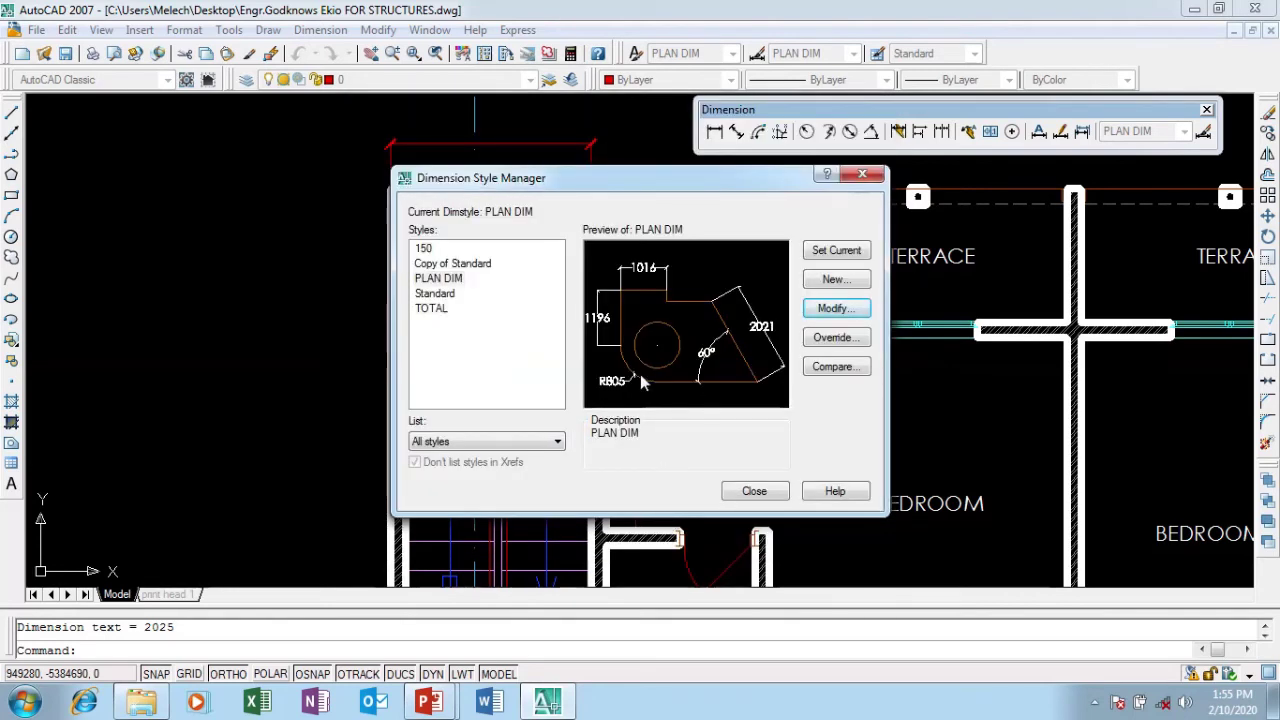
# Make PLAN DIM current again and close the Dimension Style Manager
pyautogui.click(456, 279)
pyautogui.click(817, 252)
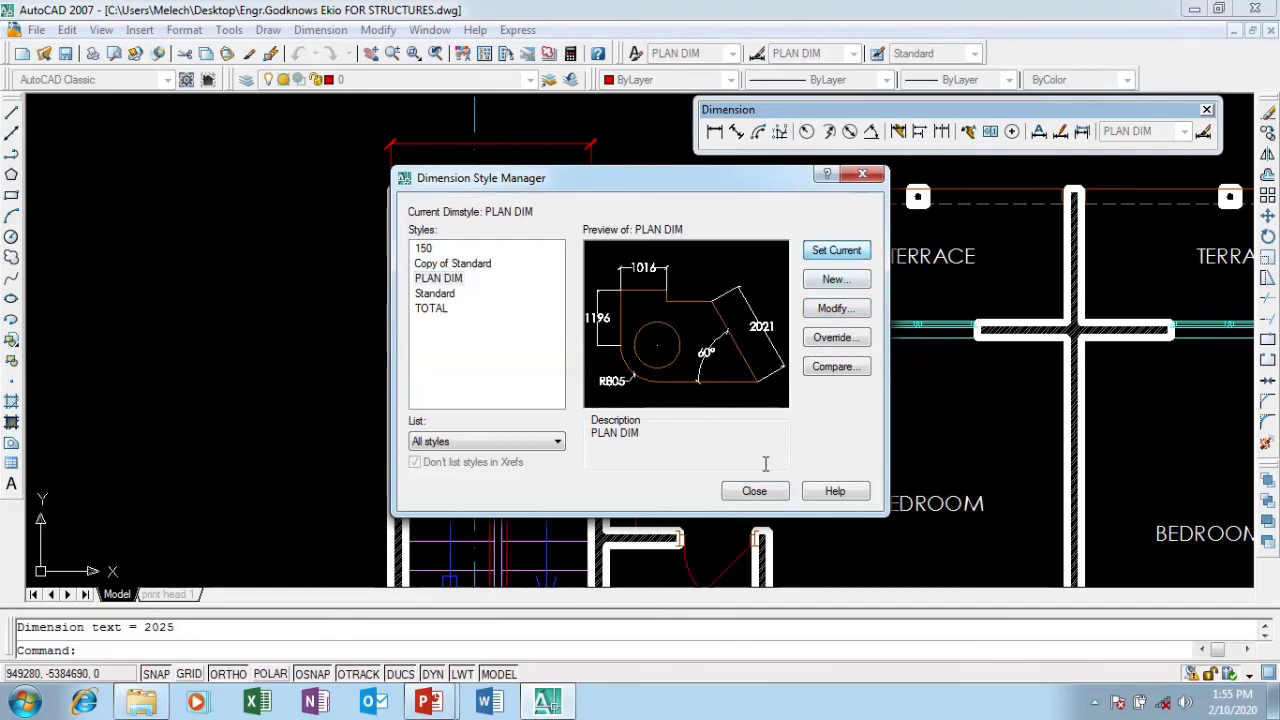
pyautogui.click(754, 491)
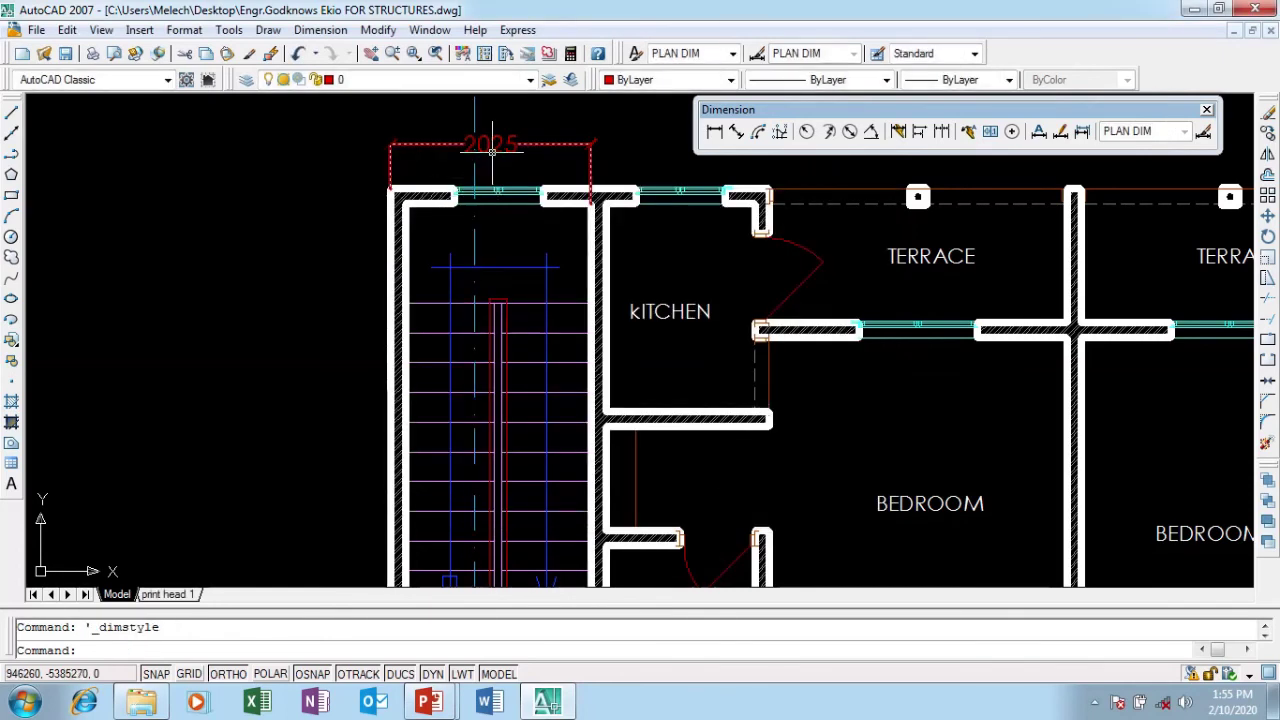
# Continue the chain from 2025 with 460, 1345, 1407 and 1548 dimensions along the top wall
pyautogui.scroll(-4, 413, 233)
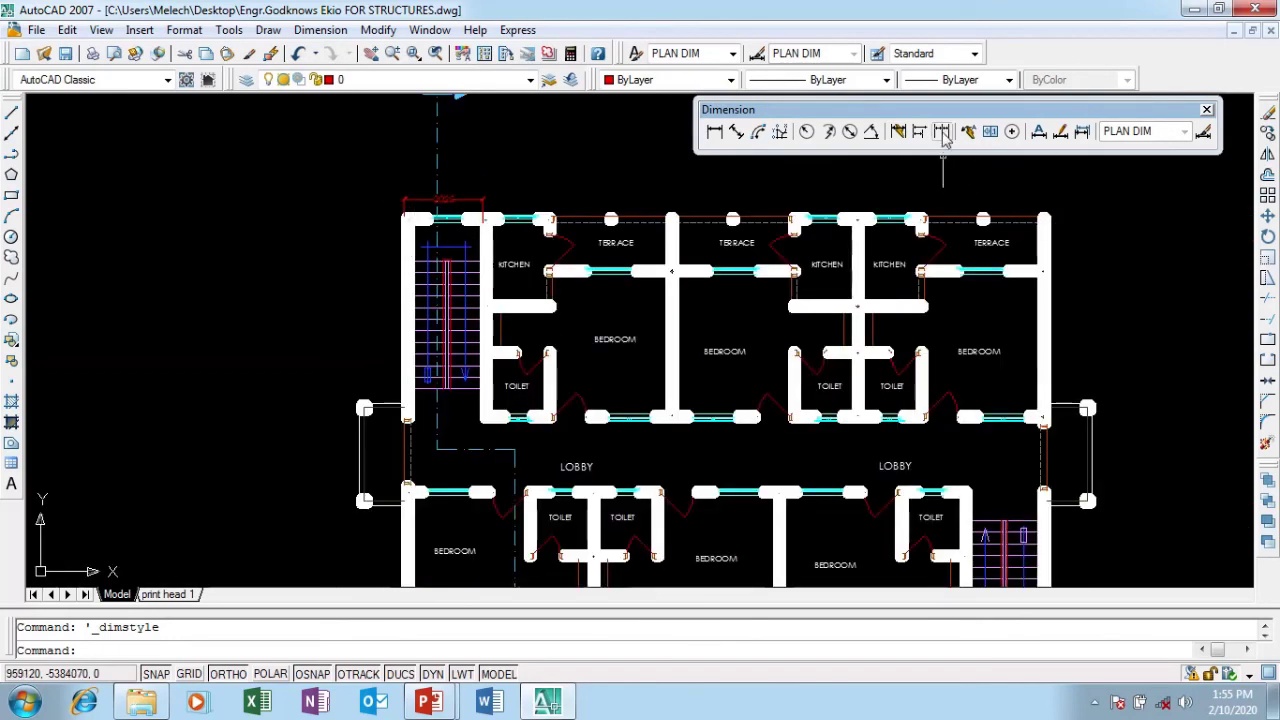
pyautogui.click(945, 140)
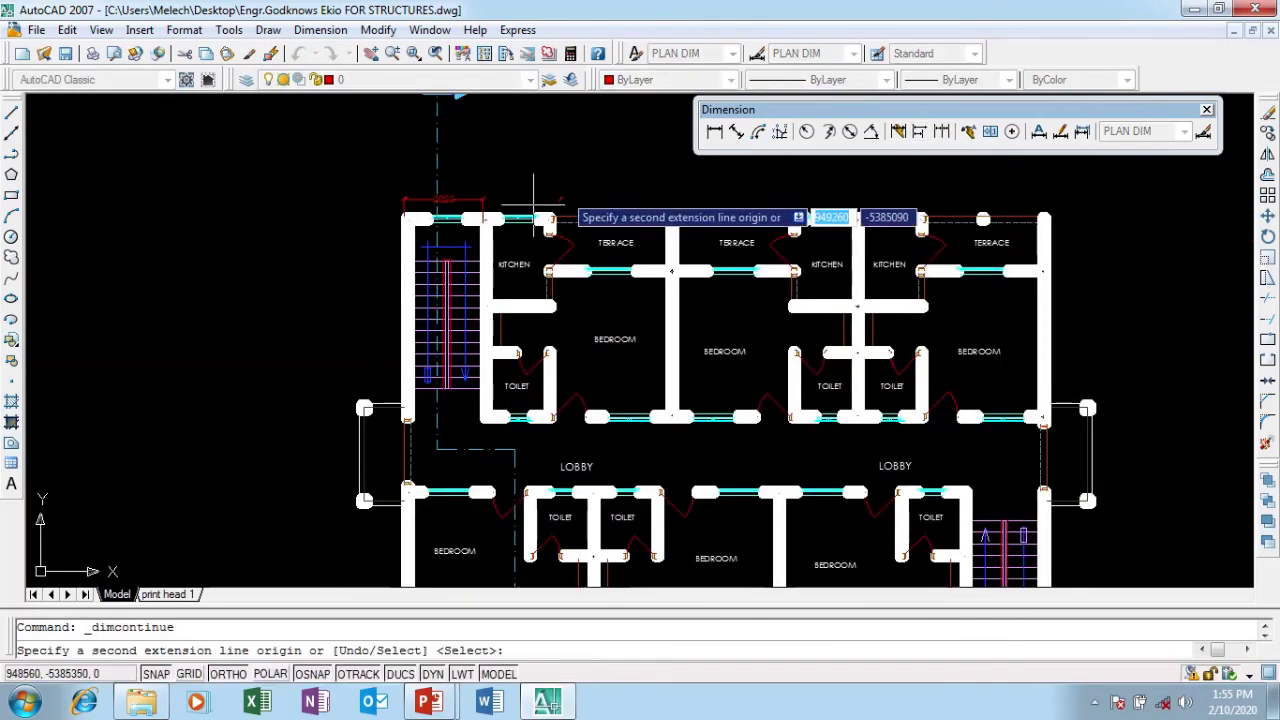
pyautogui.scroll(3, 477, 206)
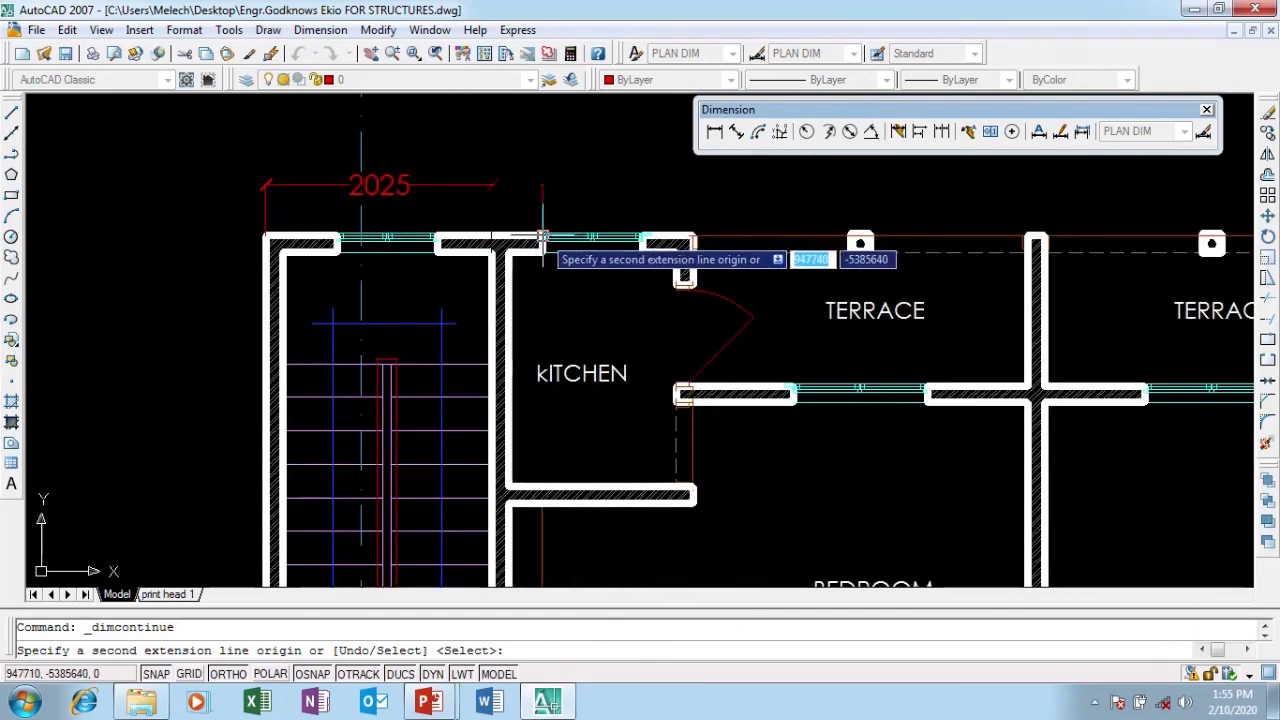
pyautogui.click(543, 240)
pyautogui.click(690, 241)
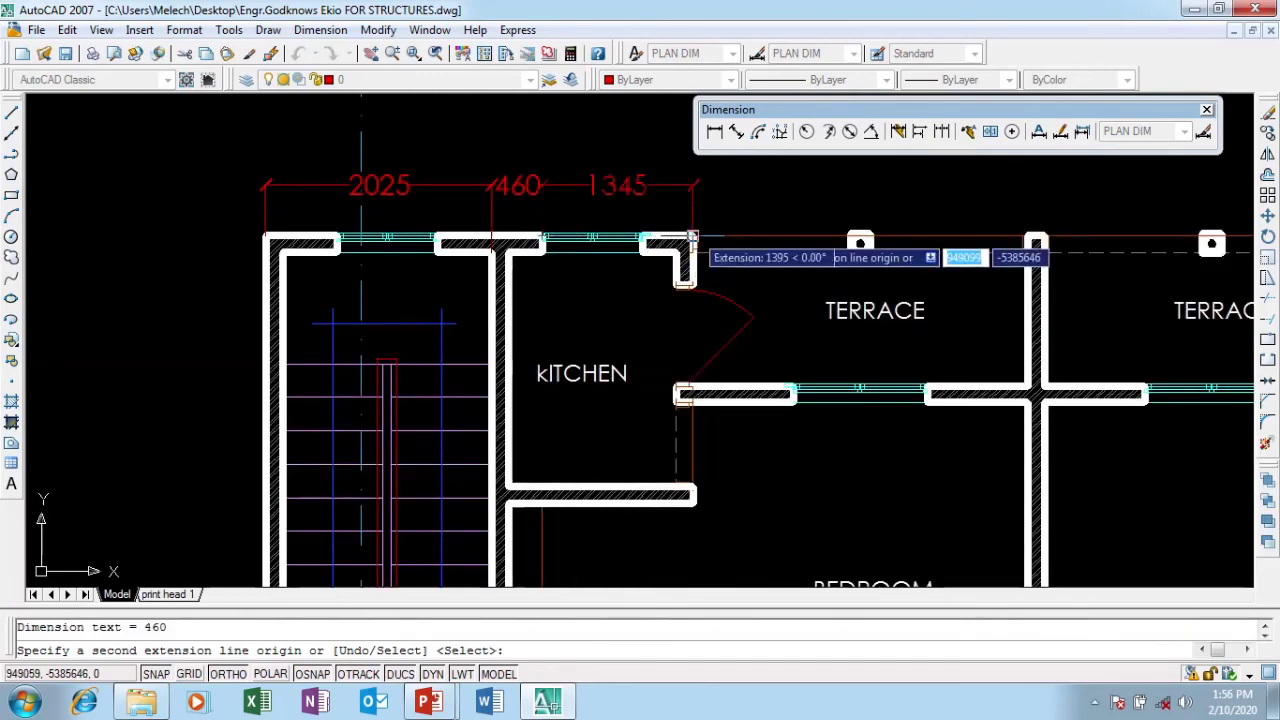
pyautogui.click(850, 238)
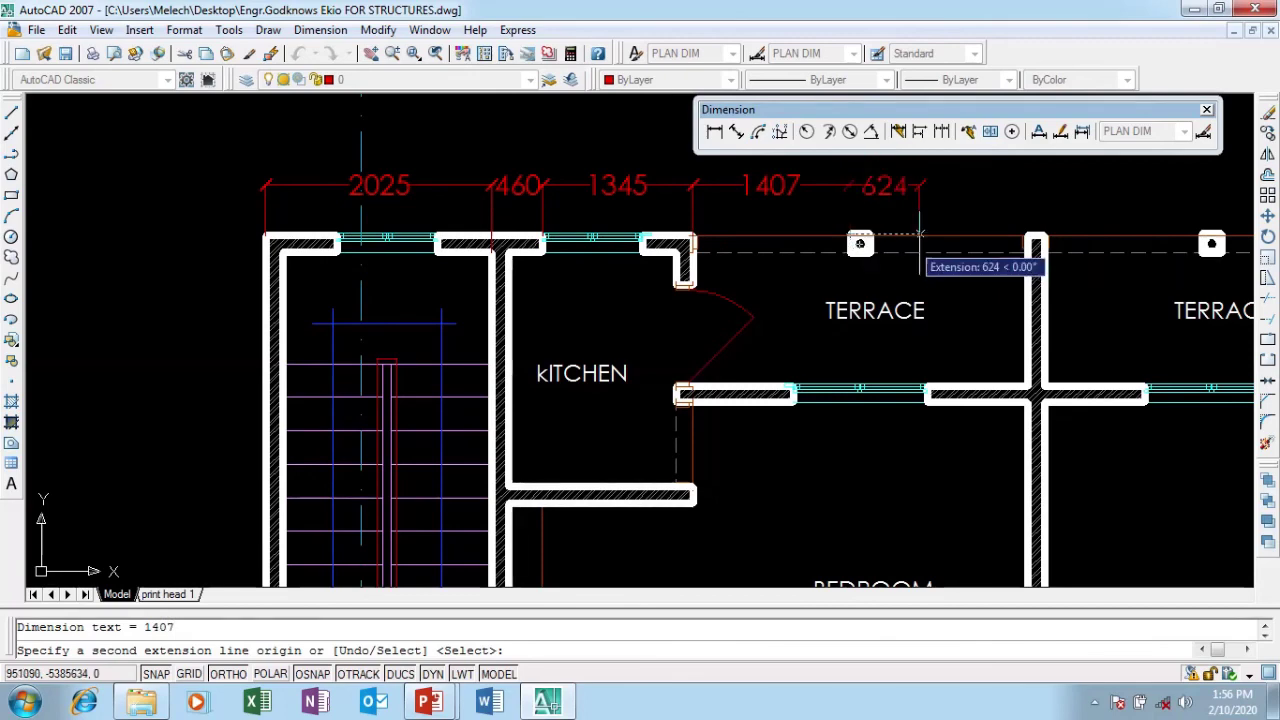
pyautogui.click(1022, 240)
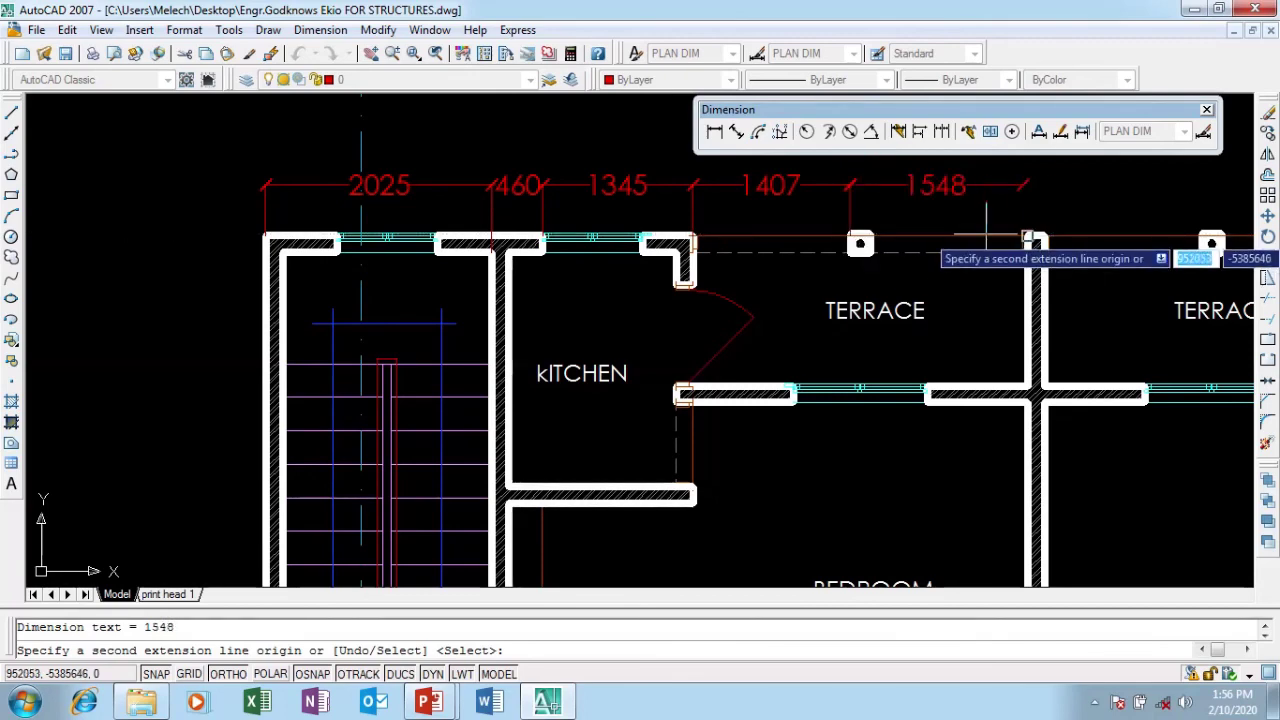
pyautogui.rightClick(988, 229)
pyautogui.click(1016, 238)
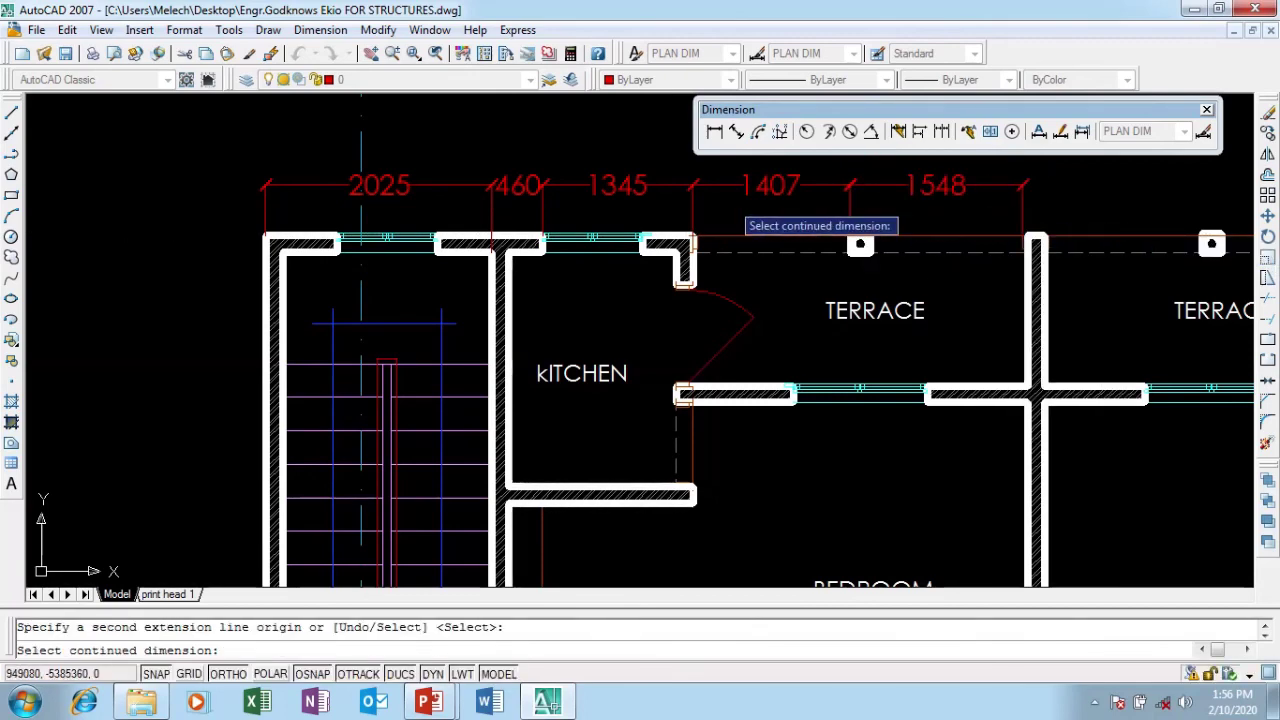
pyautogui.scroll(-2, 521, 205)
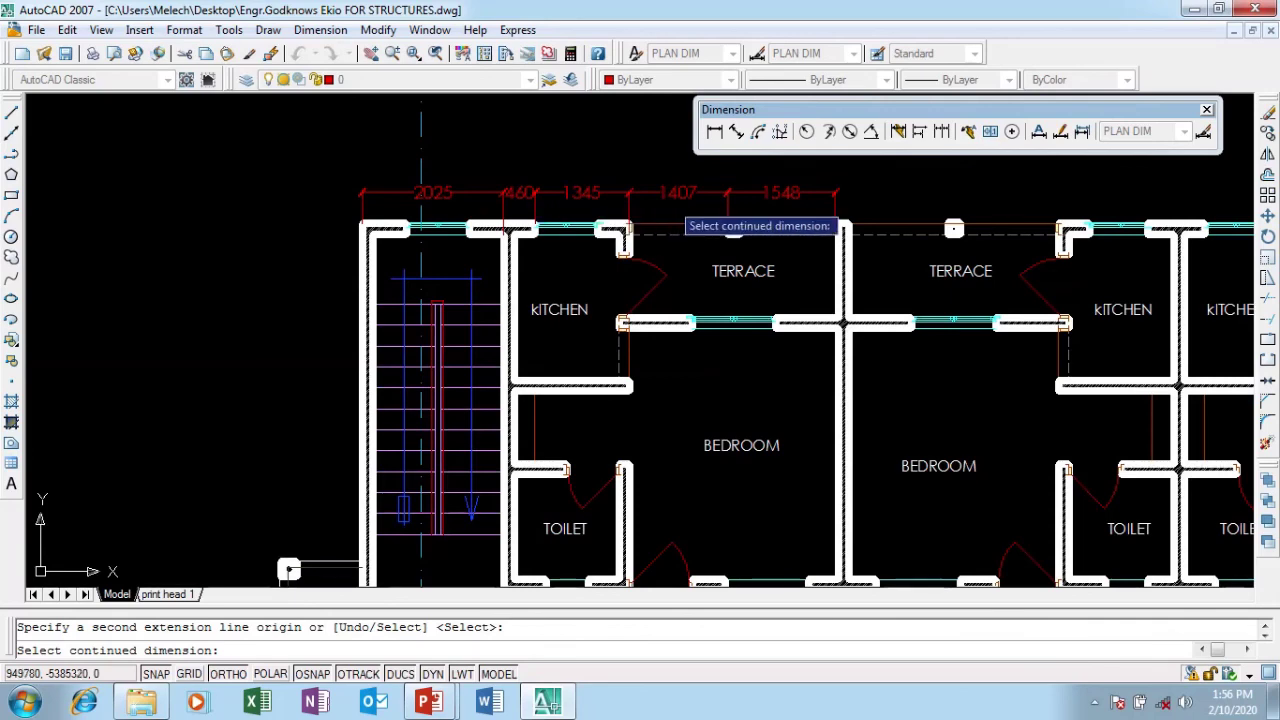
pyautogui.scroll(2, 844, 197)
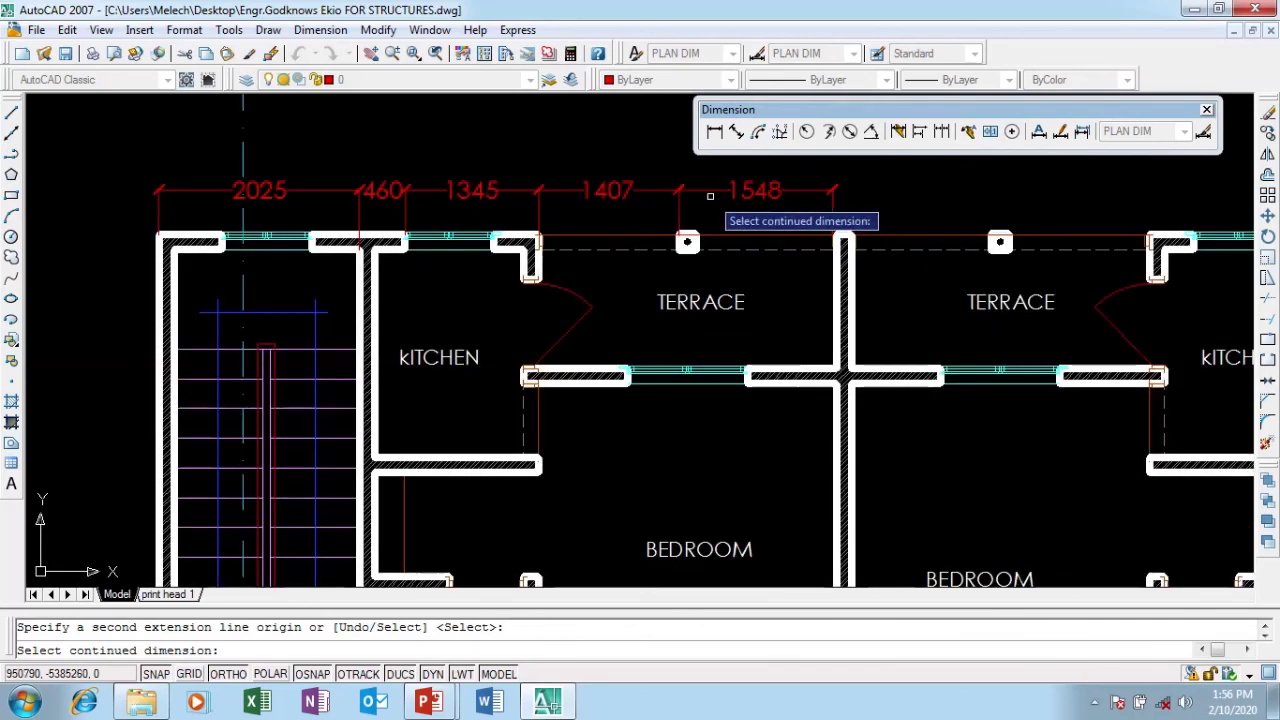
pyautogui.scroll(1, 713, 197)
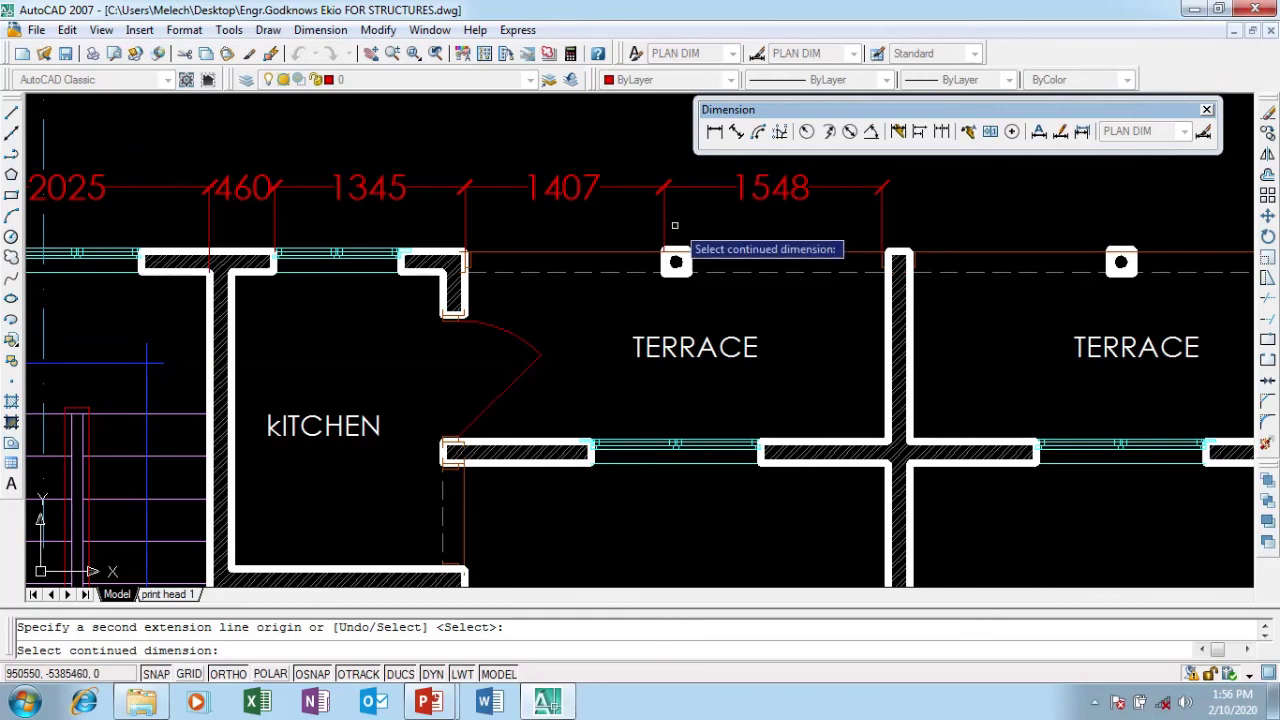
pyautogui.scroll(-2, 675, 226)
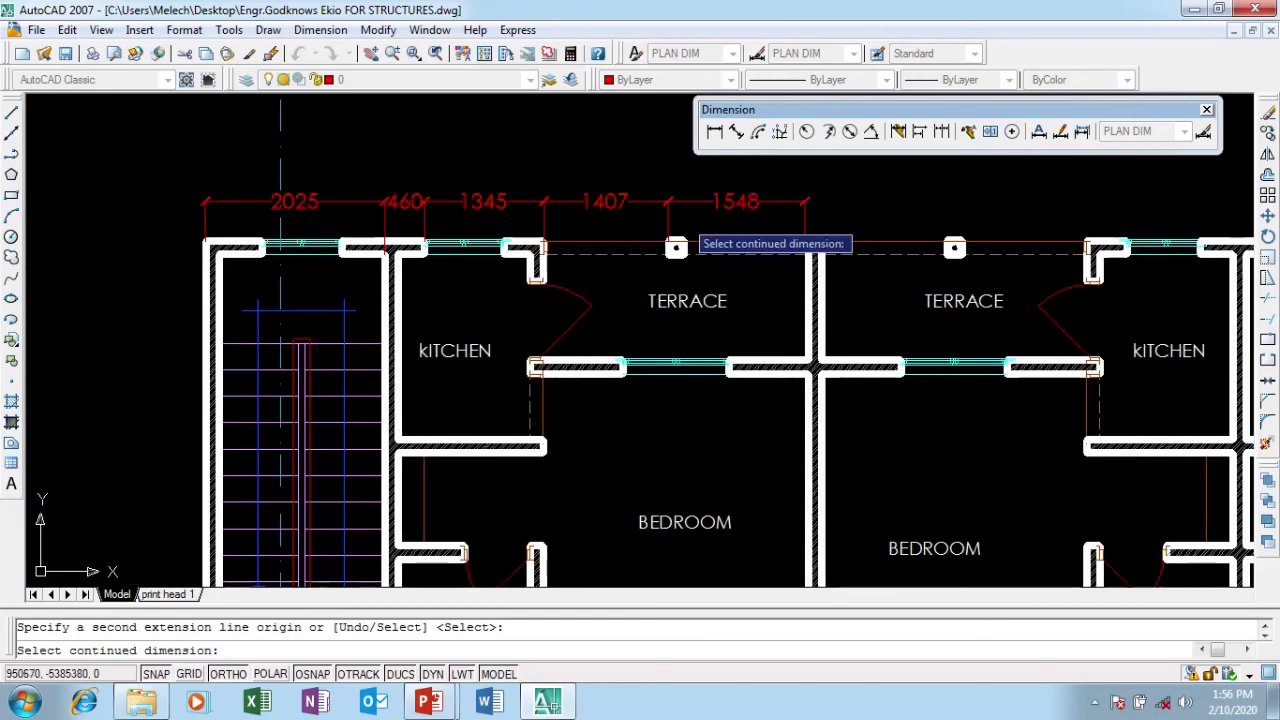